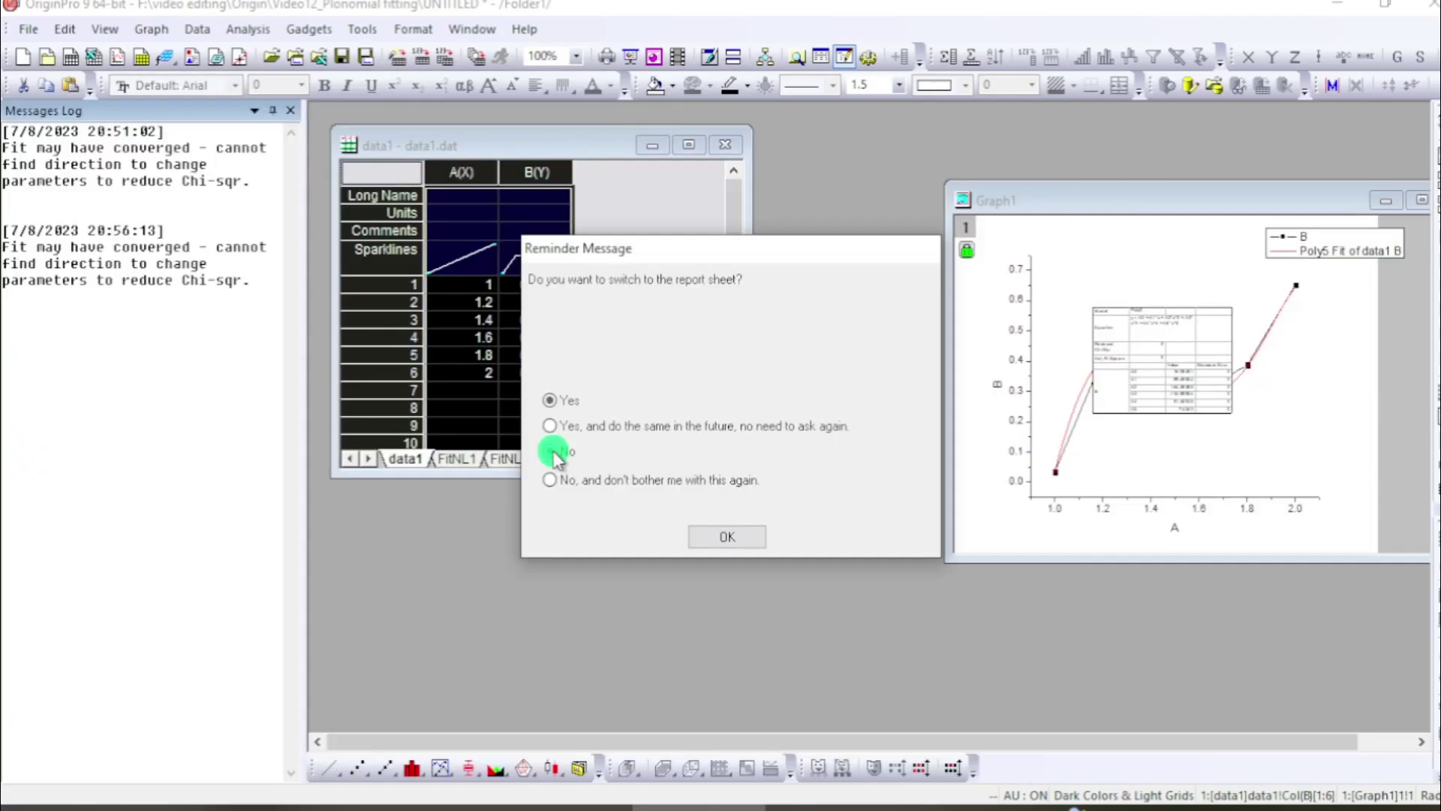
# Step: Decline switching to the report sheet and maximize the Graph1 window
pyautogui.click(555, 452)
pyautogui.click(732, 536)
pyautogui.moveTo(1146, 197); pyautogui.dragTo(844, 225)
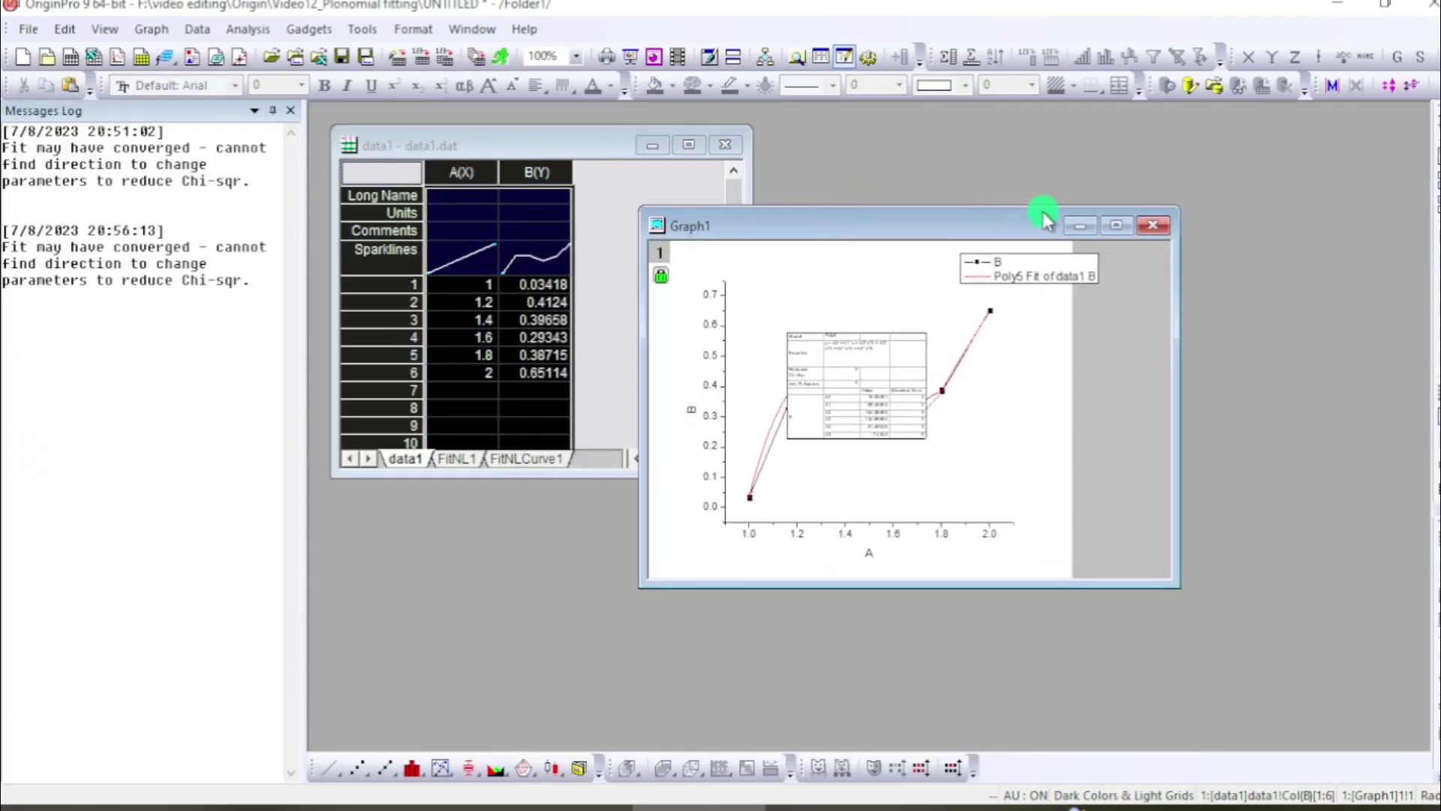
pyautogui.click(1116, 224)
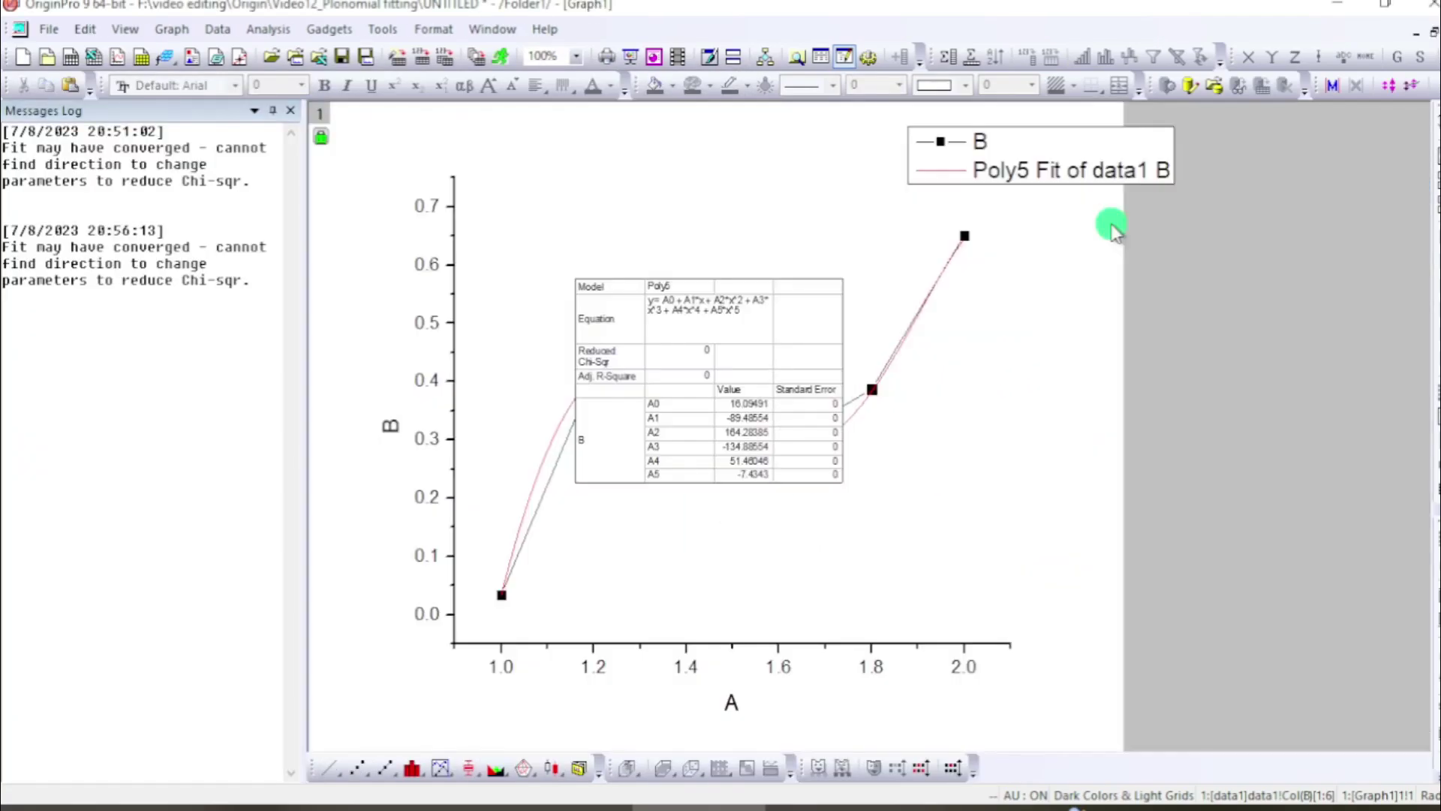
# Step: Shrink the fit-results table and move it to the top of the plot
pyautogui.click(715, 323)
pyautogui.moveTo(845, 484); pyautogui.dragTo(1084, 608)
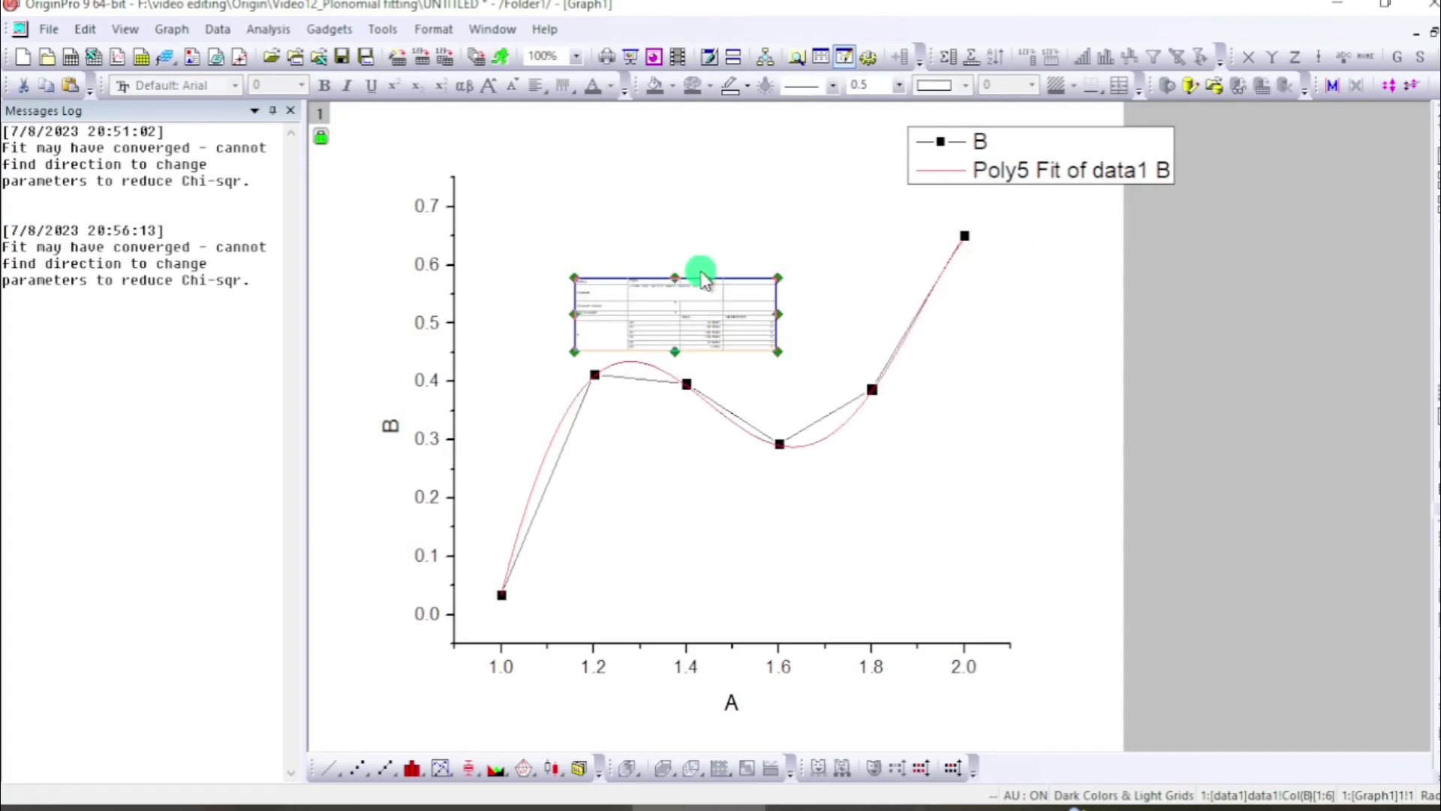
pyautogui.moveTo(698, 273); pyautogui.dragTo(615, 206)
pyautogui.moveTo(685, 280); pyautogui.dragTo(778, 331)
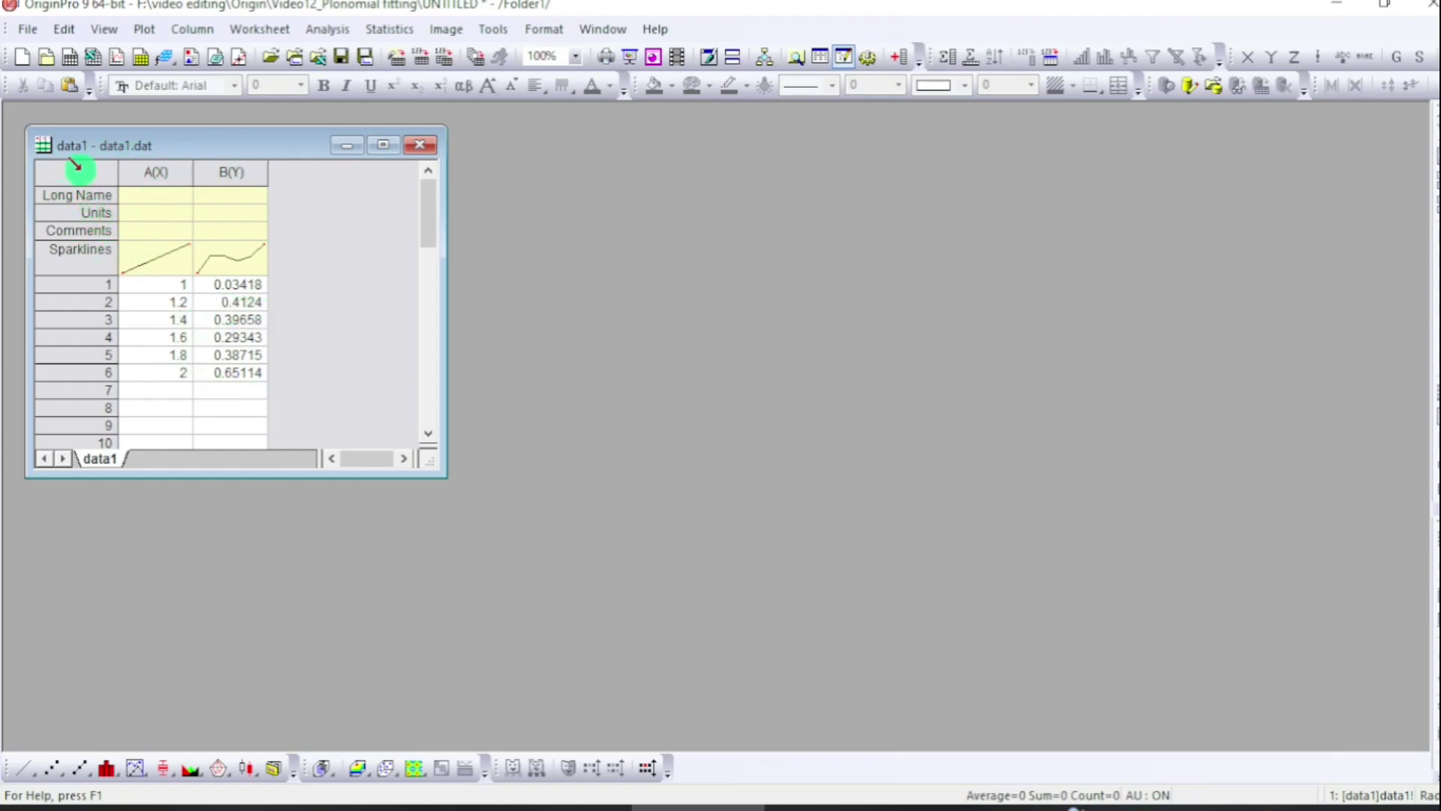
# Step: Select all of the A and B data and plot it as a Line + Symbol graph
pyautogui.click(79, 167)
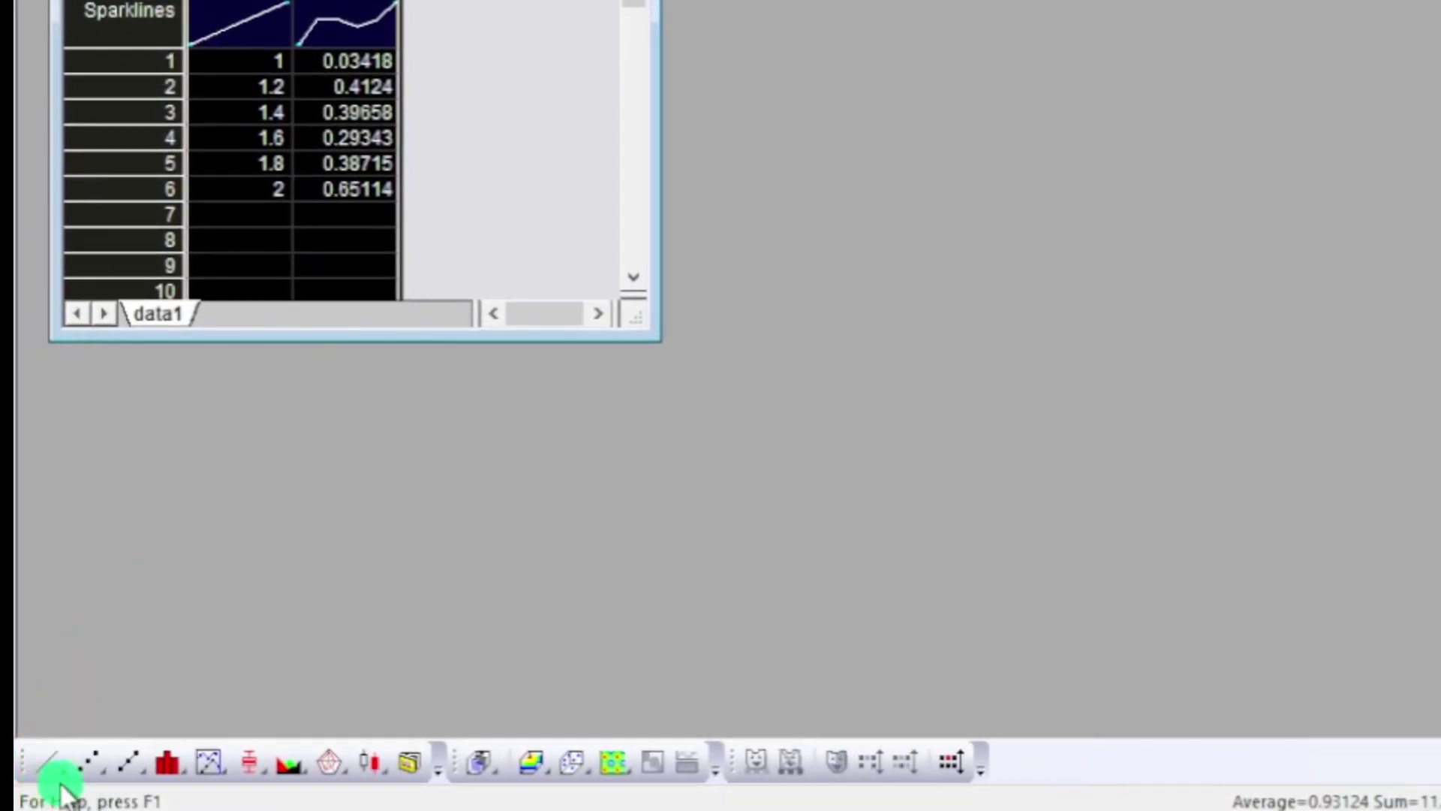
pyautogui.click(135, 766)
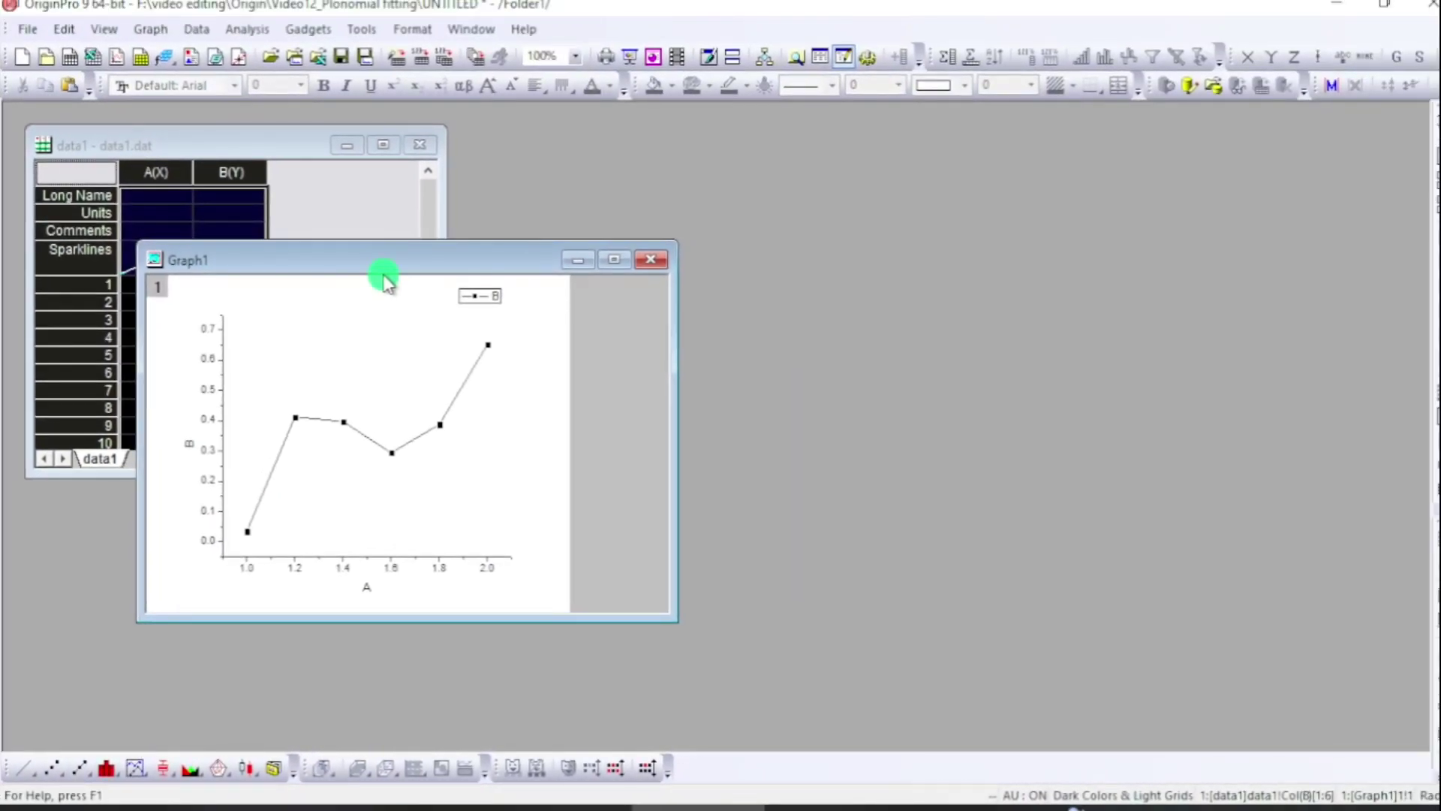
pyautogui.moveTo(385, 268); pyautogui.dragTo(888, 205)
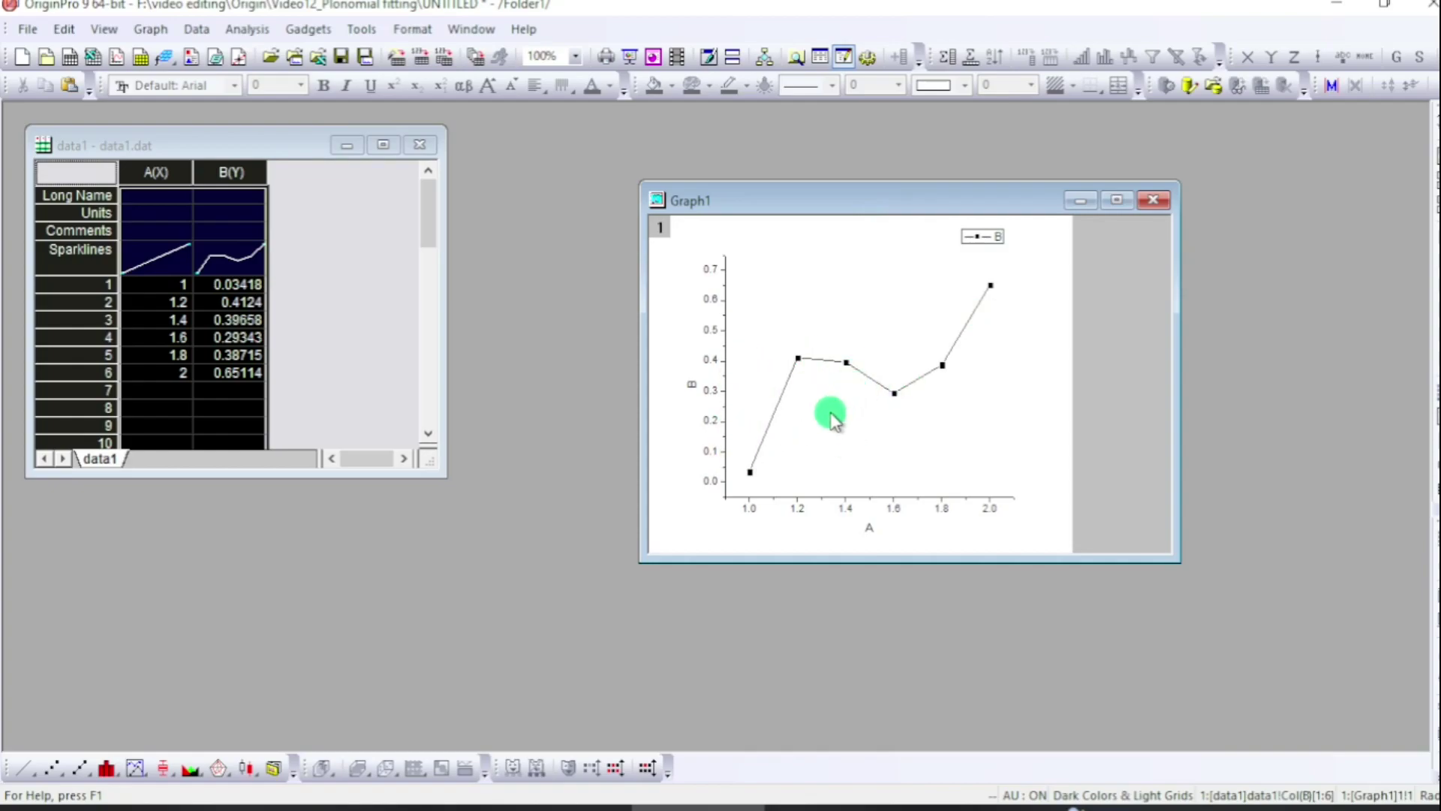
# Step: With Graph1's plot layer selected, go to Analysis > Fitting > Nonlinear Curve Fit
pyautogui.click(773, 307)
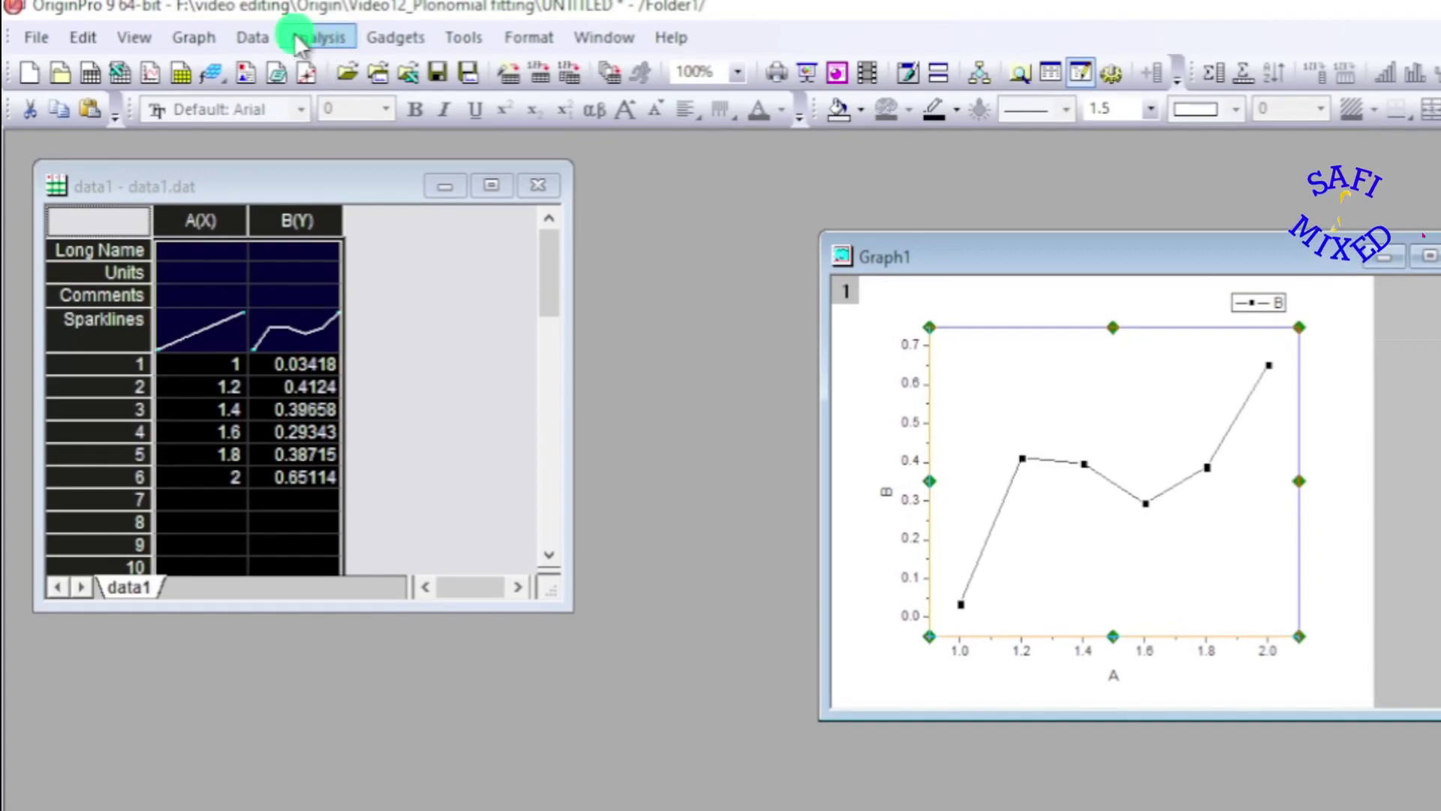
pyautogui.click(330, 42)
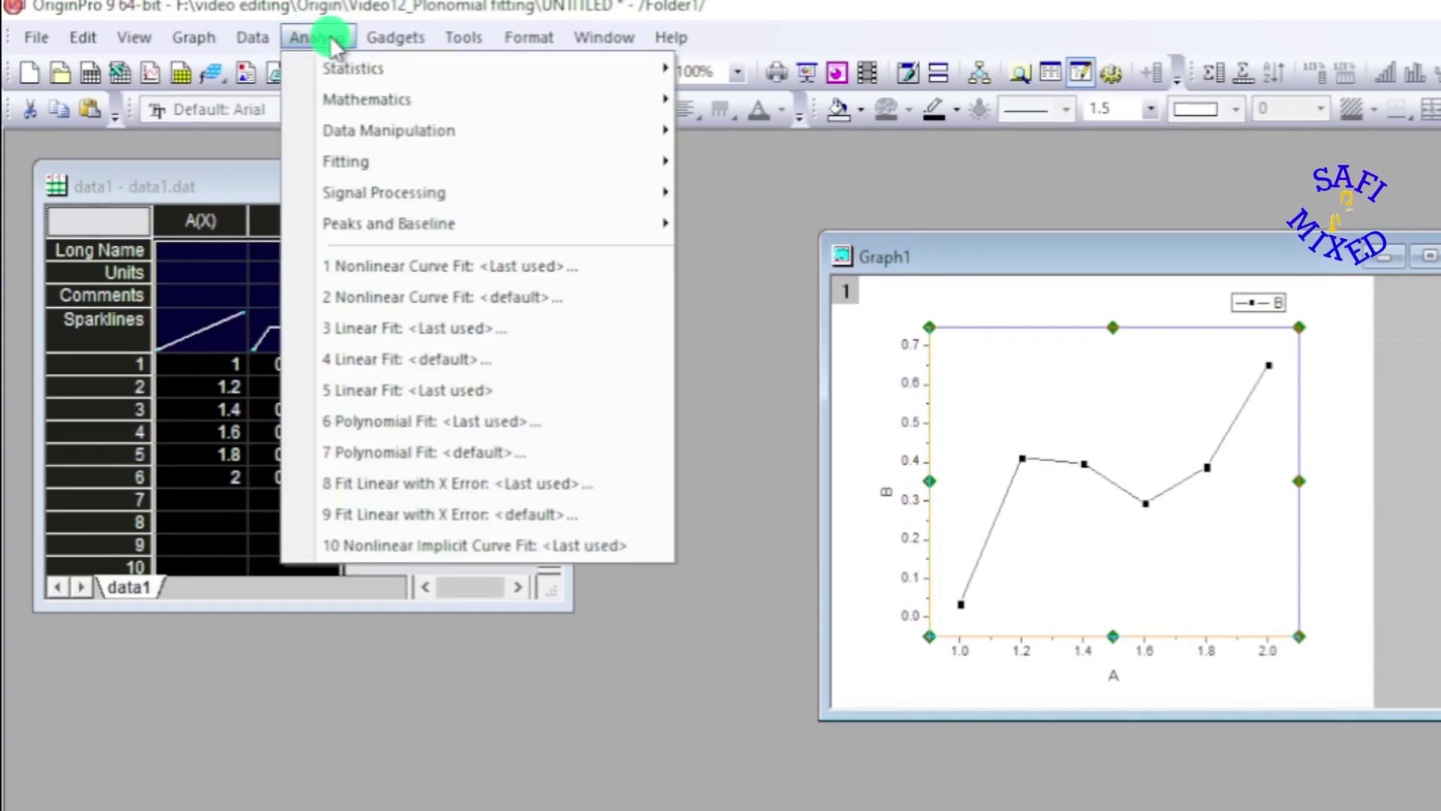
pyautogui.moveTo(361, 165)
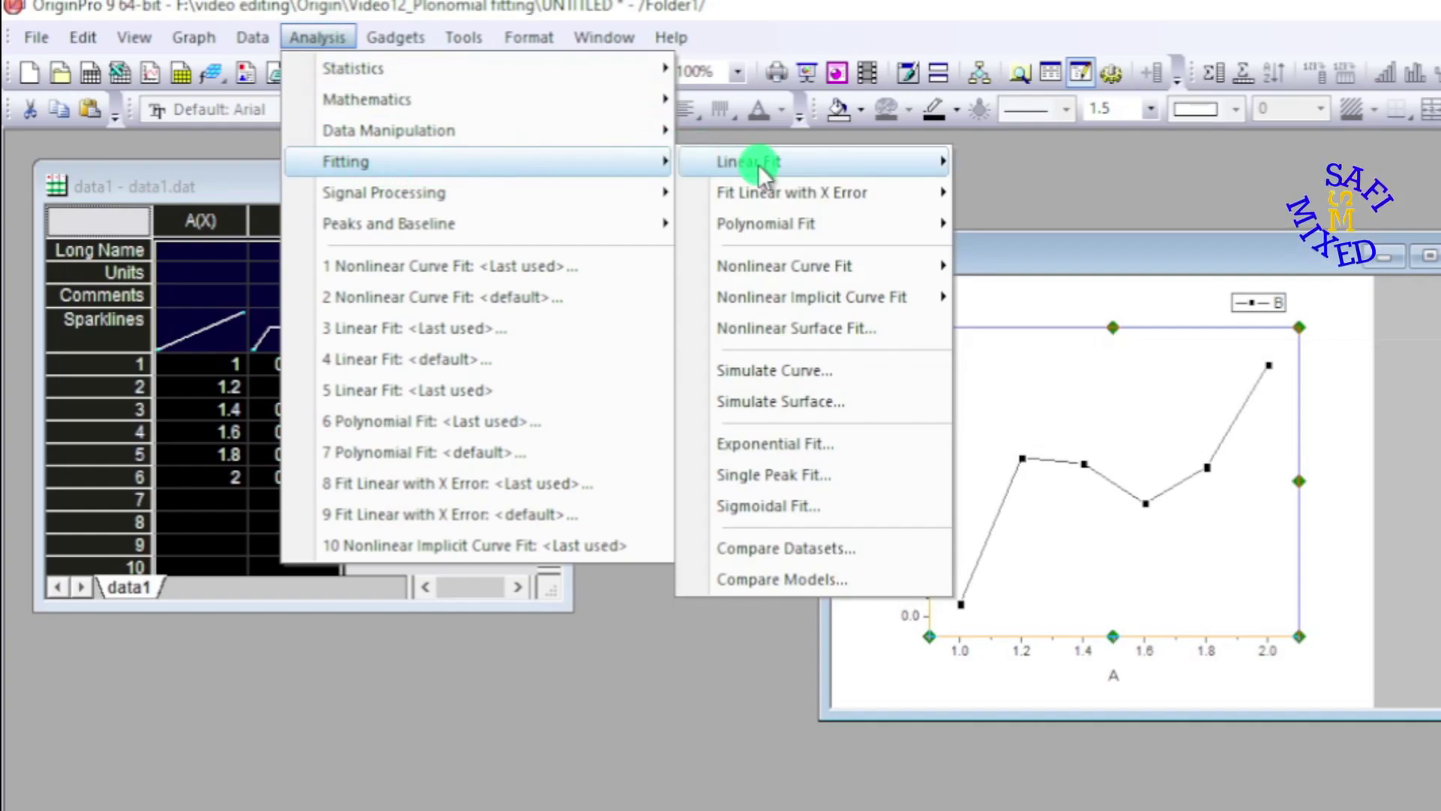
pyautogui.moveTo(815, 272)
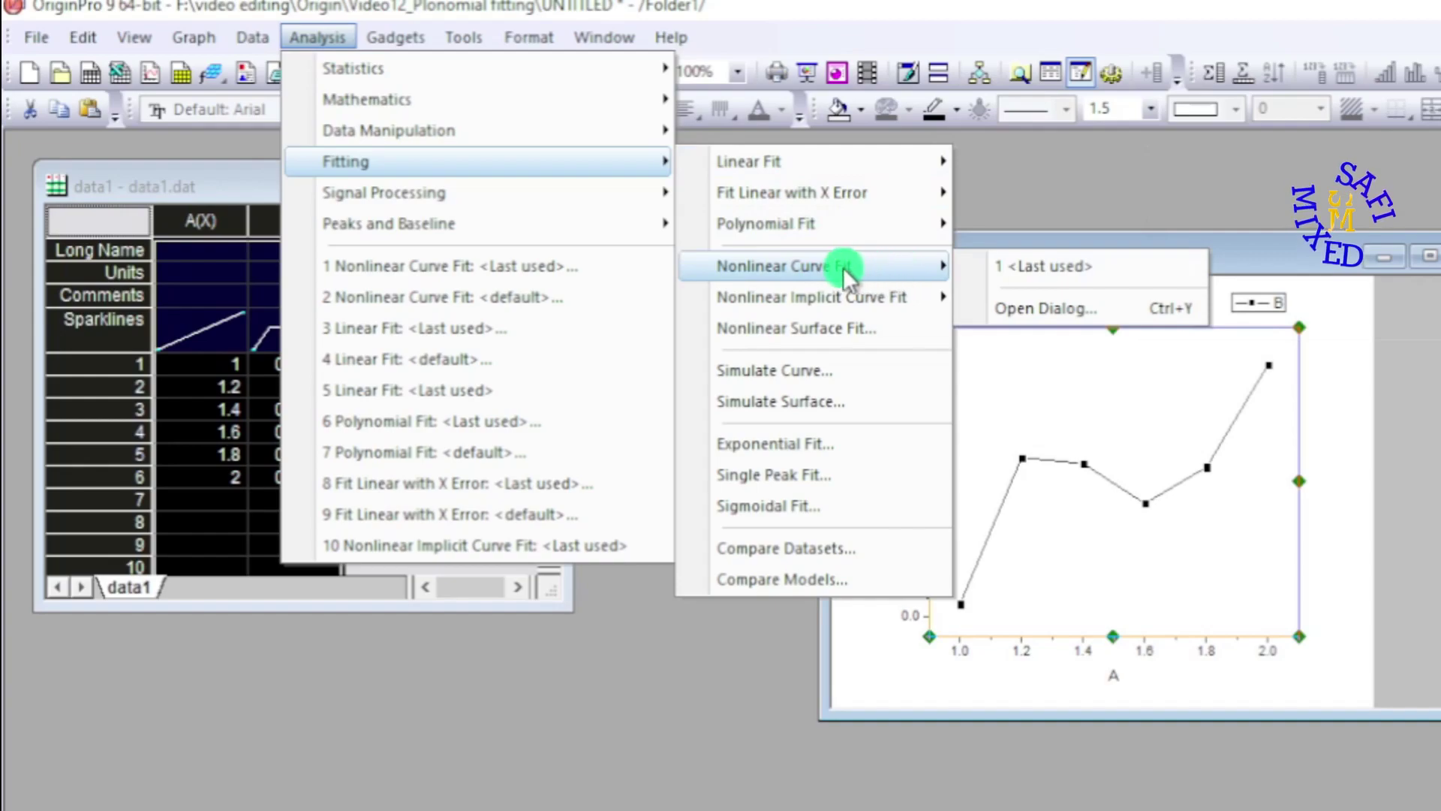
# Step: Open the NLFit dialog and set its function Category to Polynomial
pyautogui.click(1043, 306)
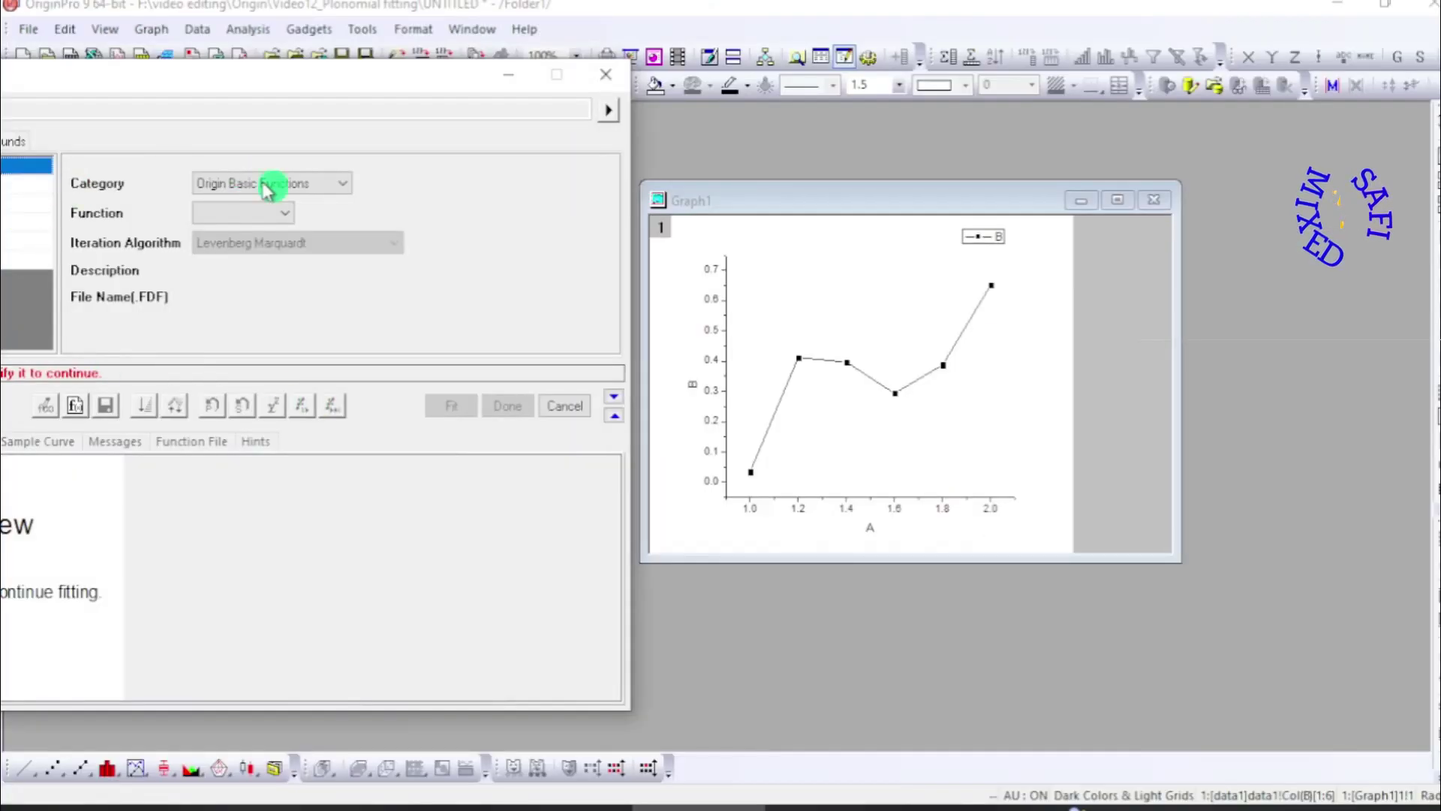
pyautogui.moveTo(294, 75); pyautogui.dragTo(488, 86)
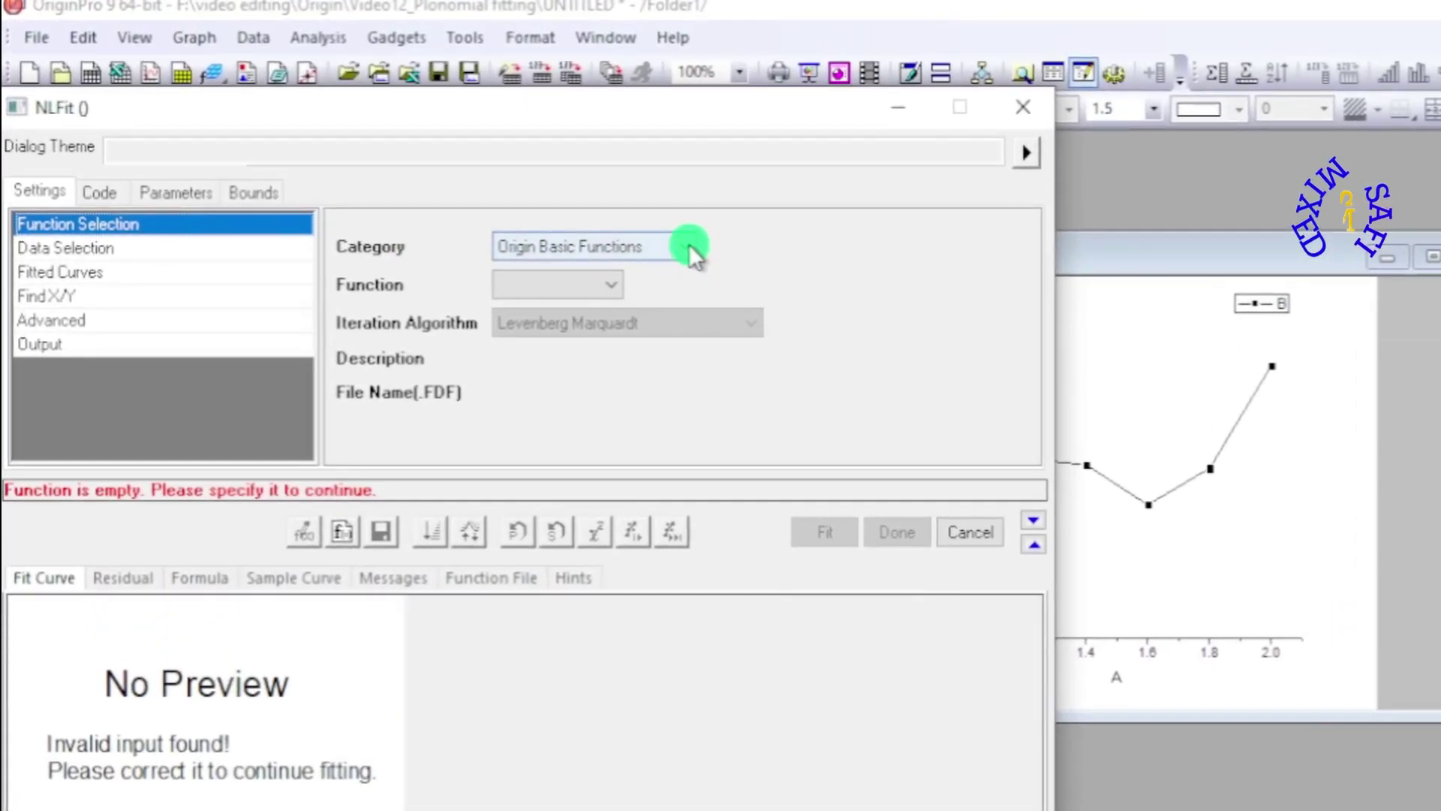
pyautogui.click(688, 244)
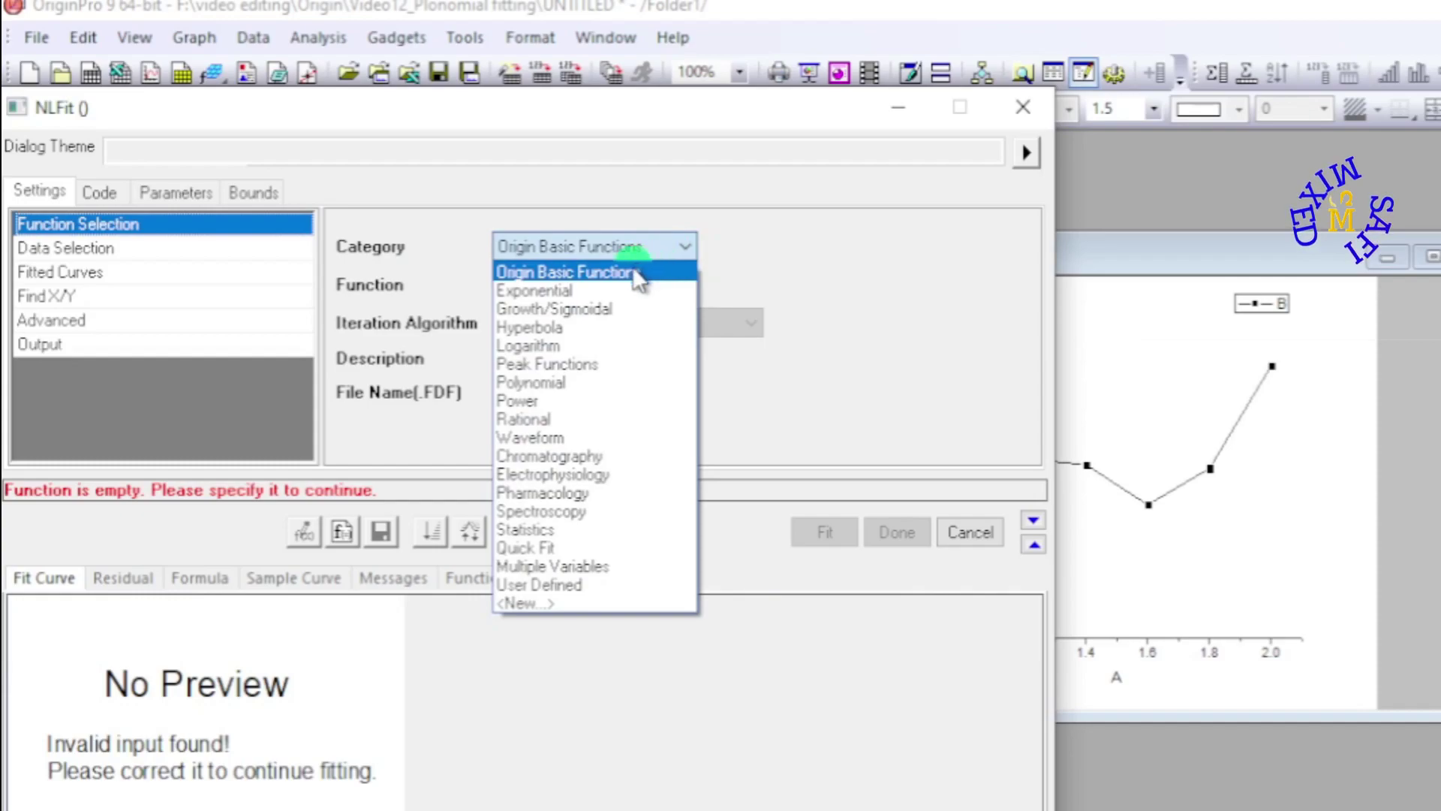
pyautogui.click(580, 383)
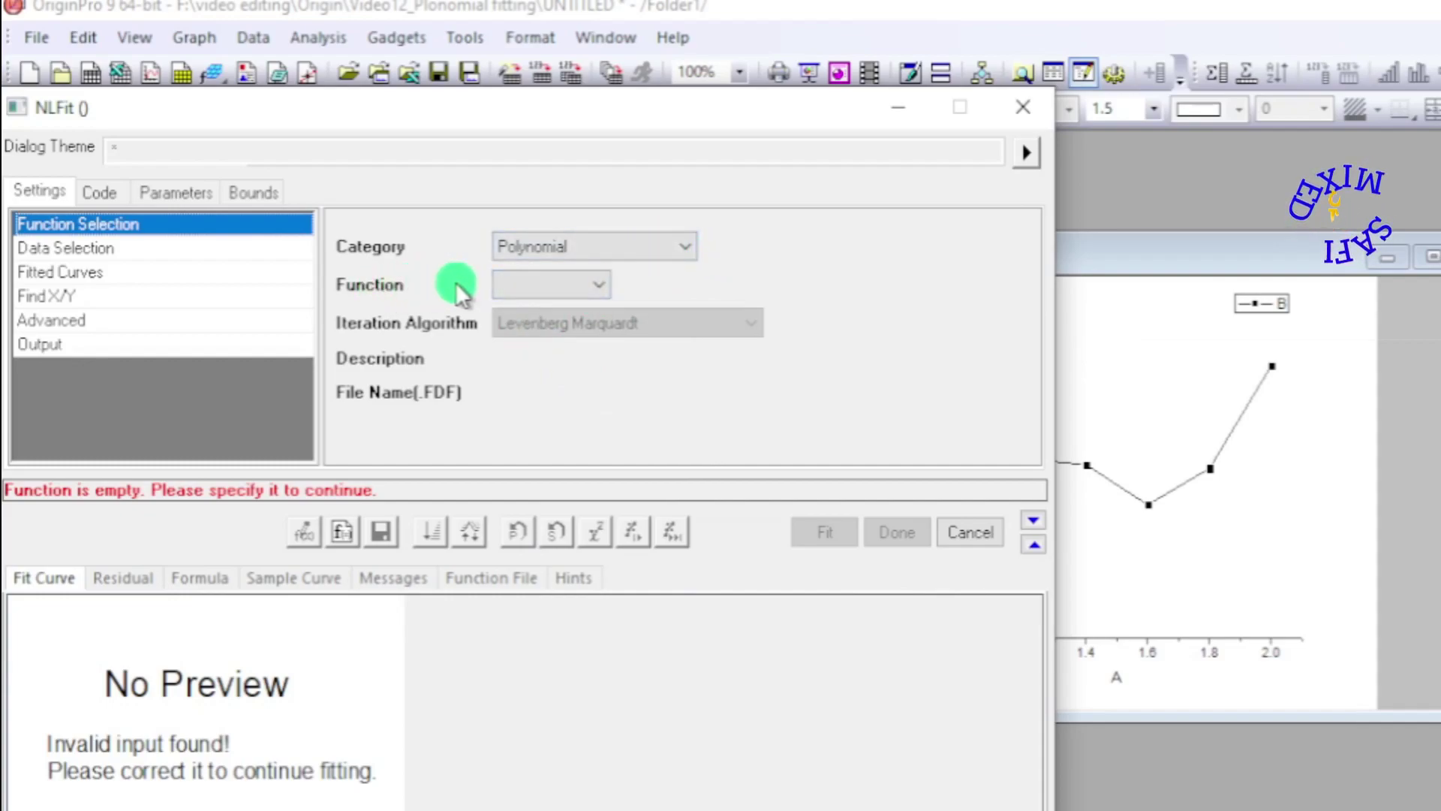
pyautogui.click(604, 285)
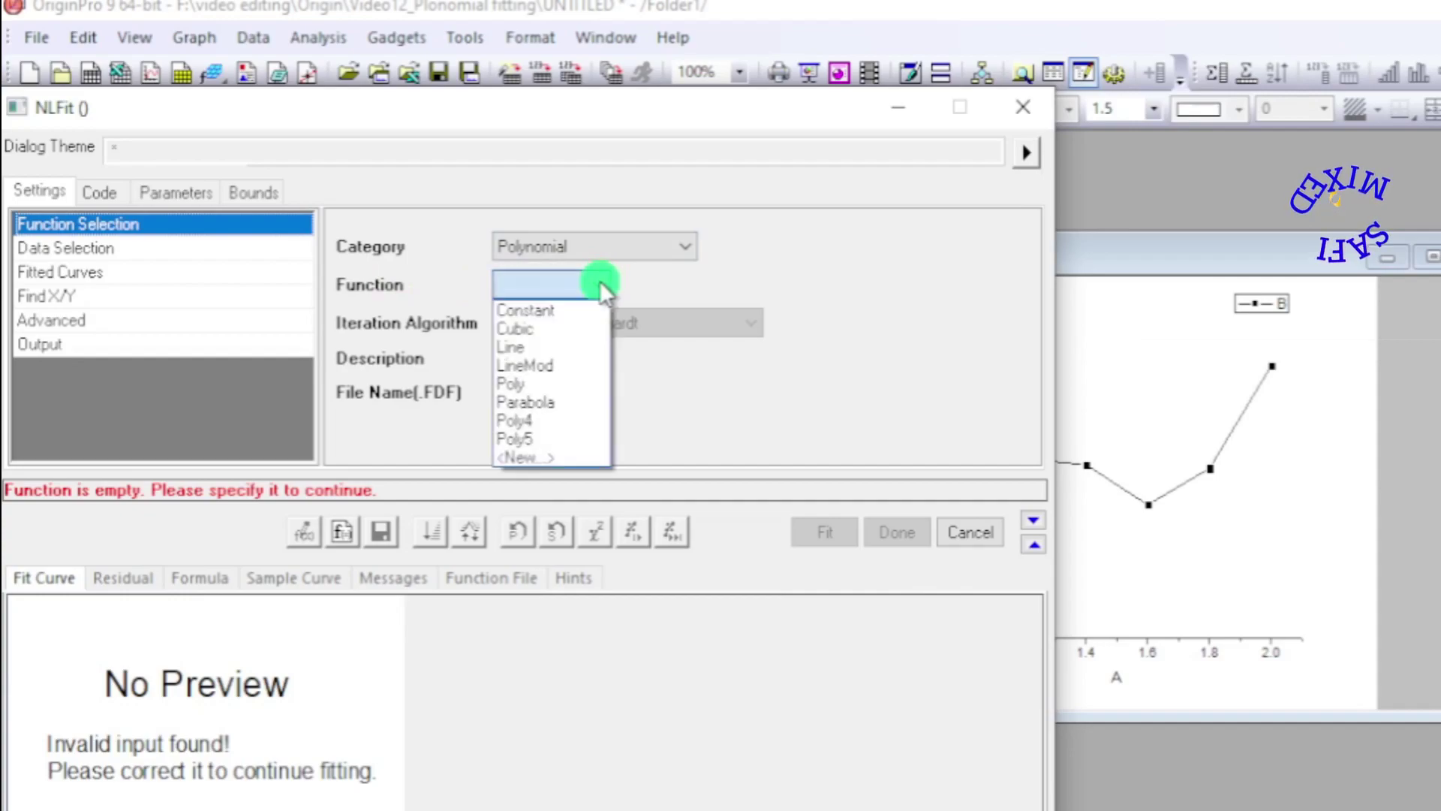
# Step: Choose the Cubic function and check its red preview curve on Graph1
pyautogui.click(562, 333)
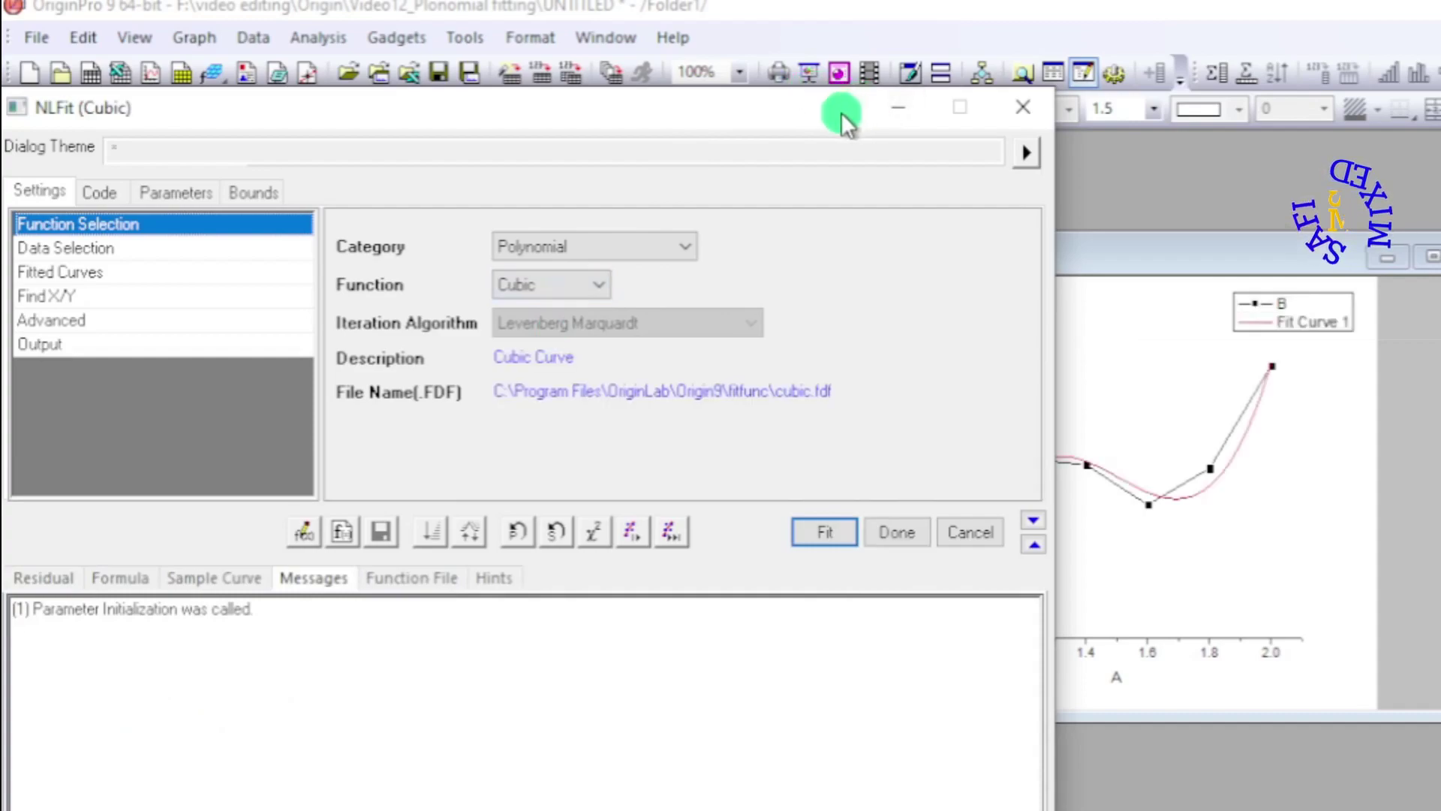
pyautogui.moveTo(846, 124); pyautogui.dragTo(641, 136)
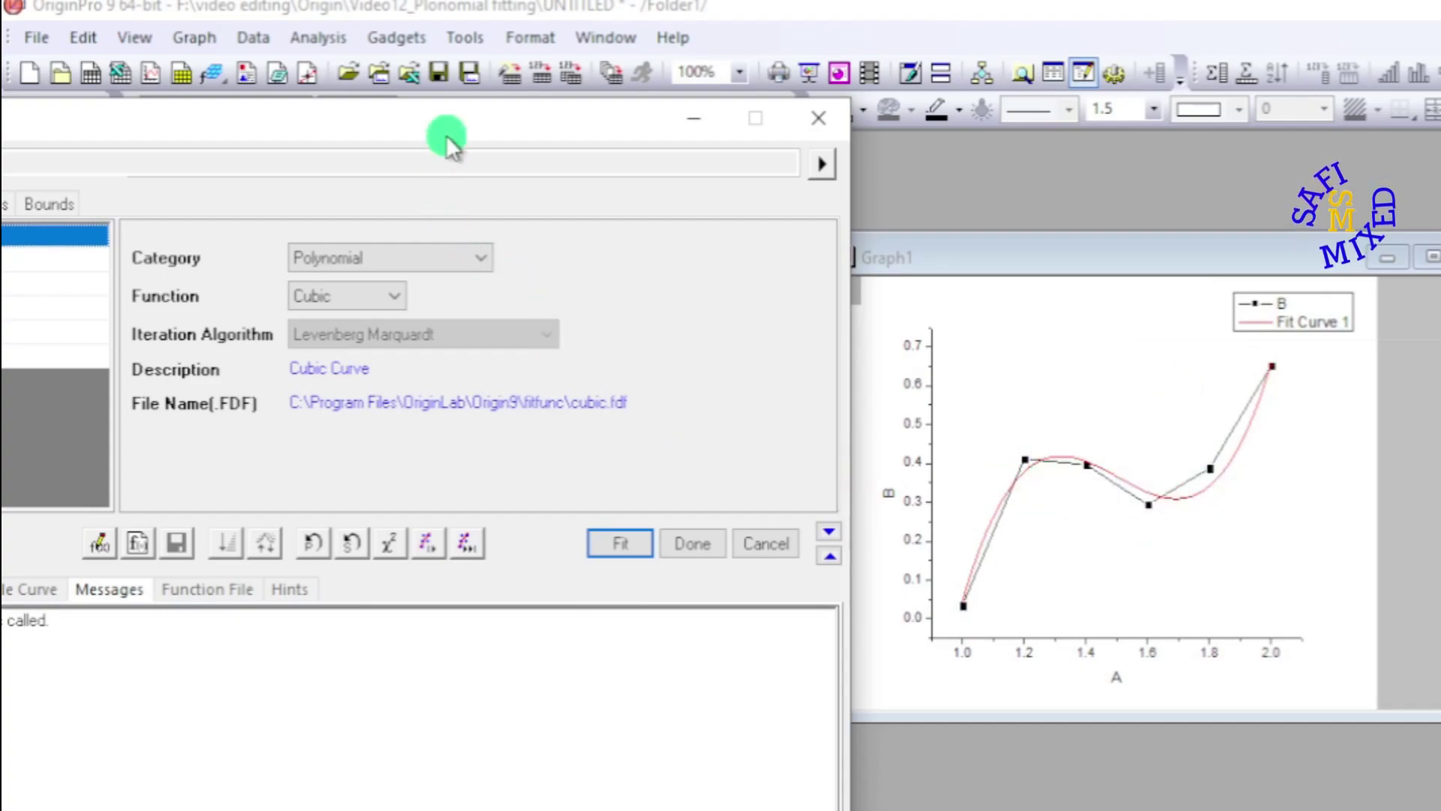
pyautogui.moveTo(428, 119); pyautogui.dragTo(640, 96)
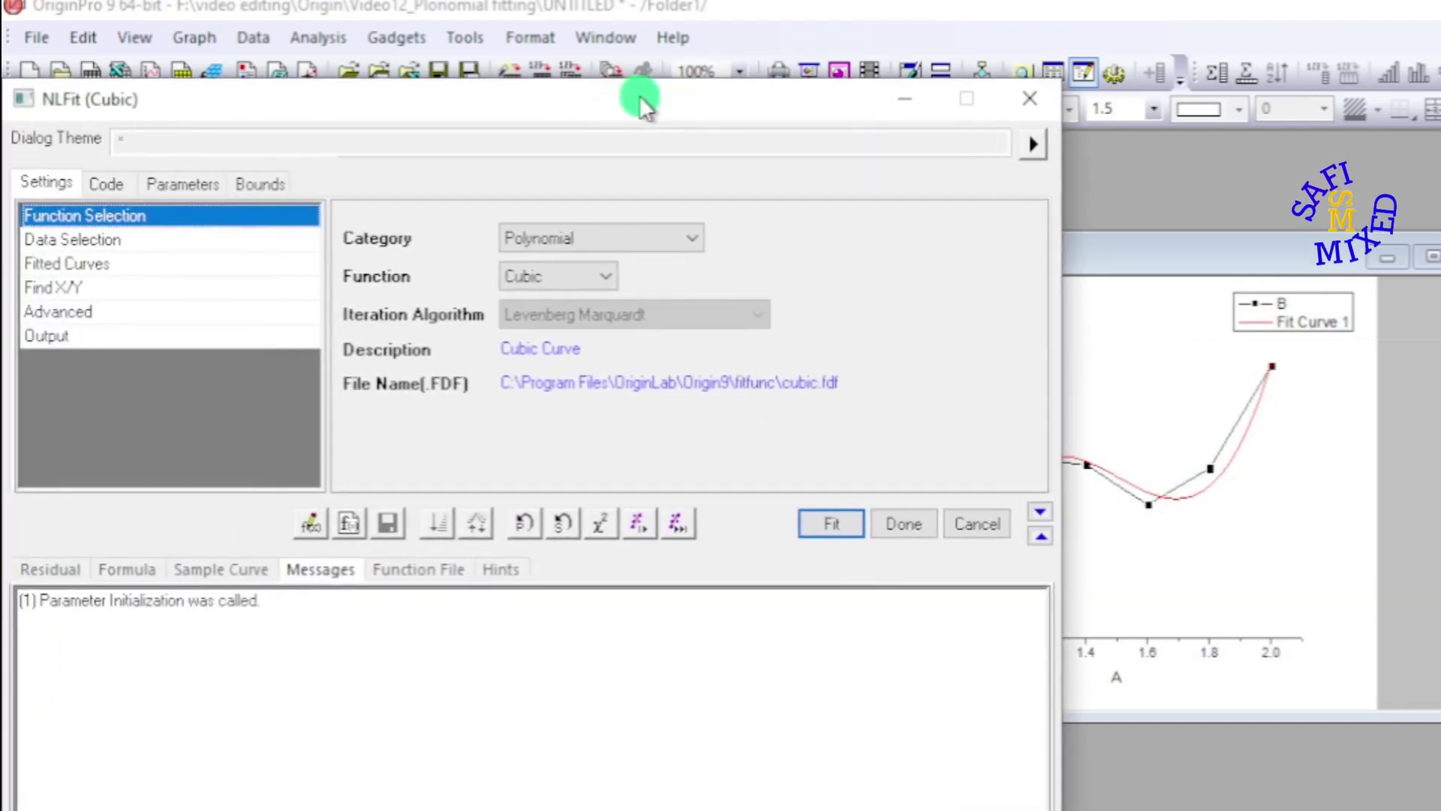
# Step: Switch the fit function to Line and check the straight-line preview
pyautogui.click(611, 277)
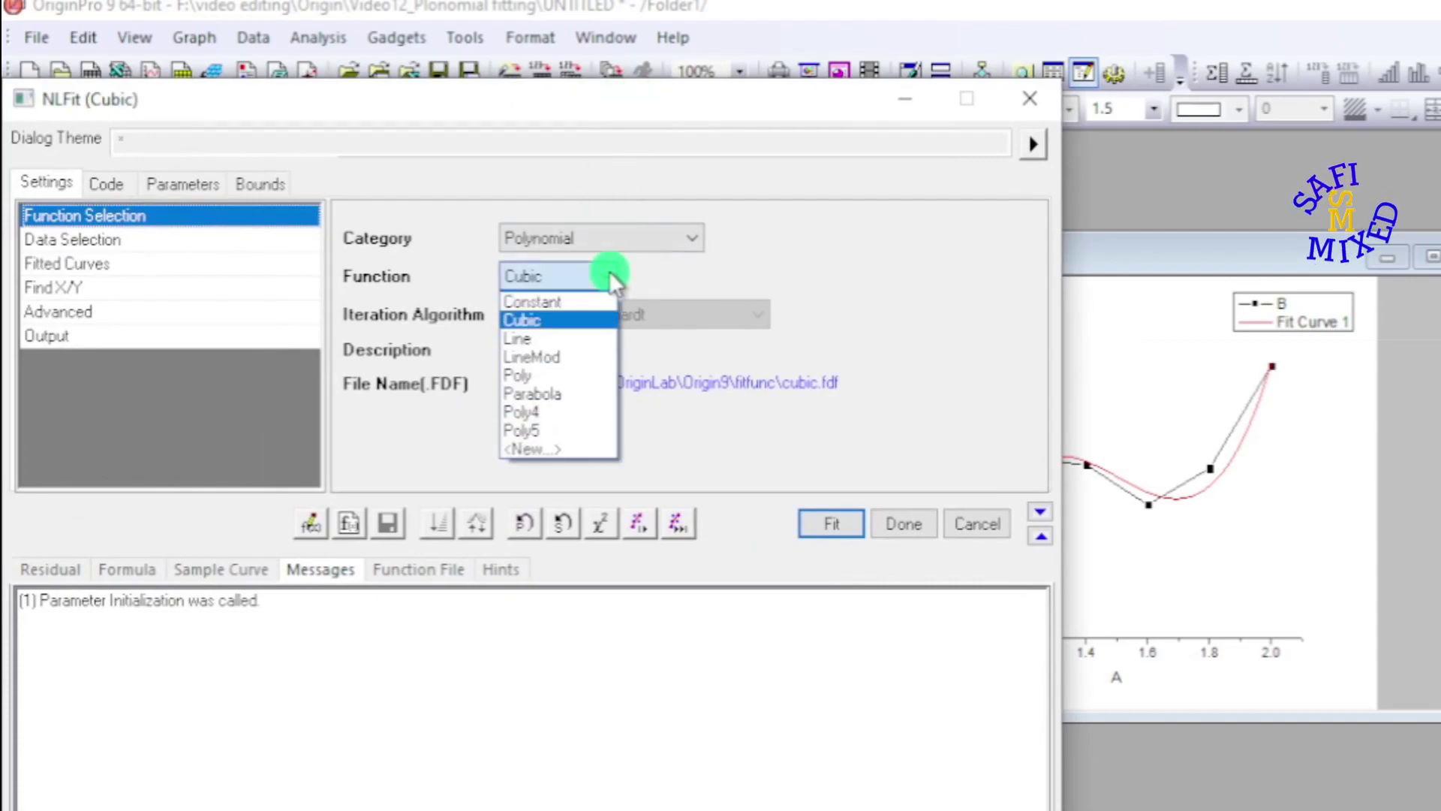
pyautogui.click(556, 340)
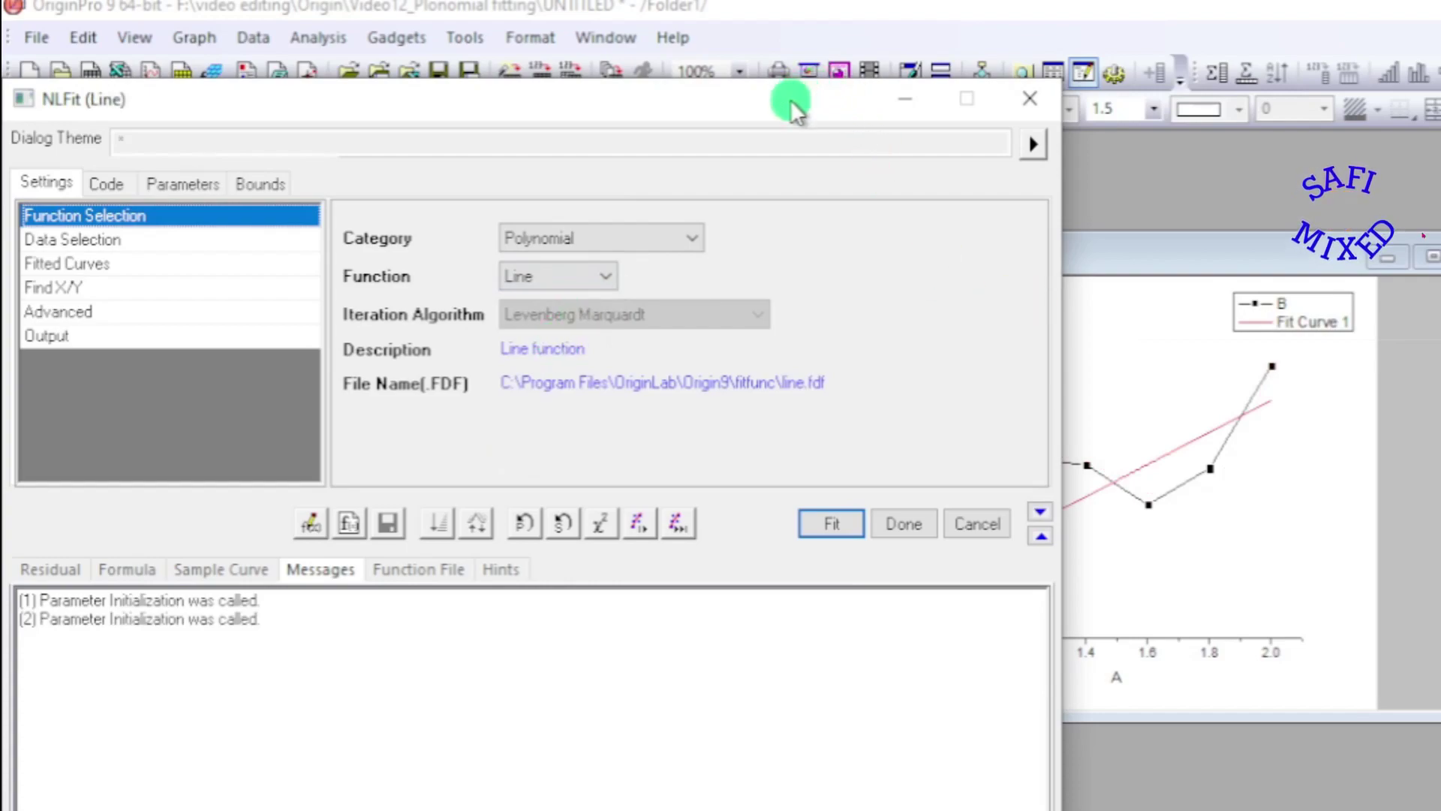
pyautogui.moveTo(781, 97); pyautogui.dragTo(564, 145)
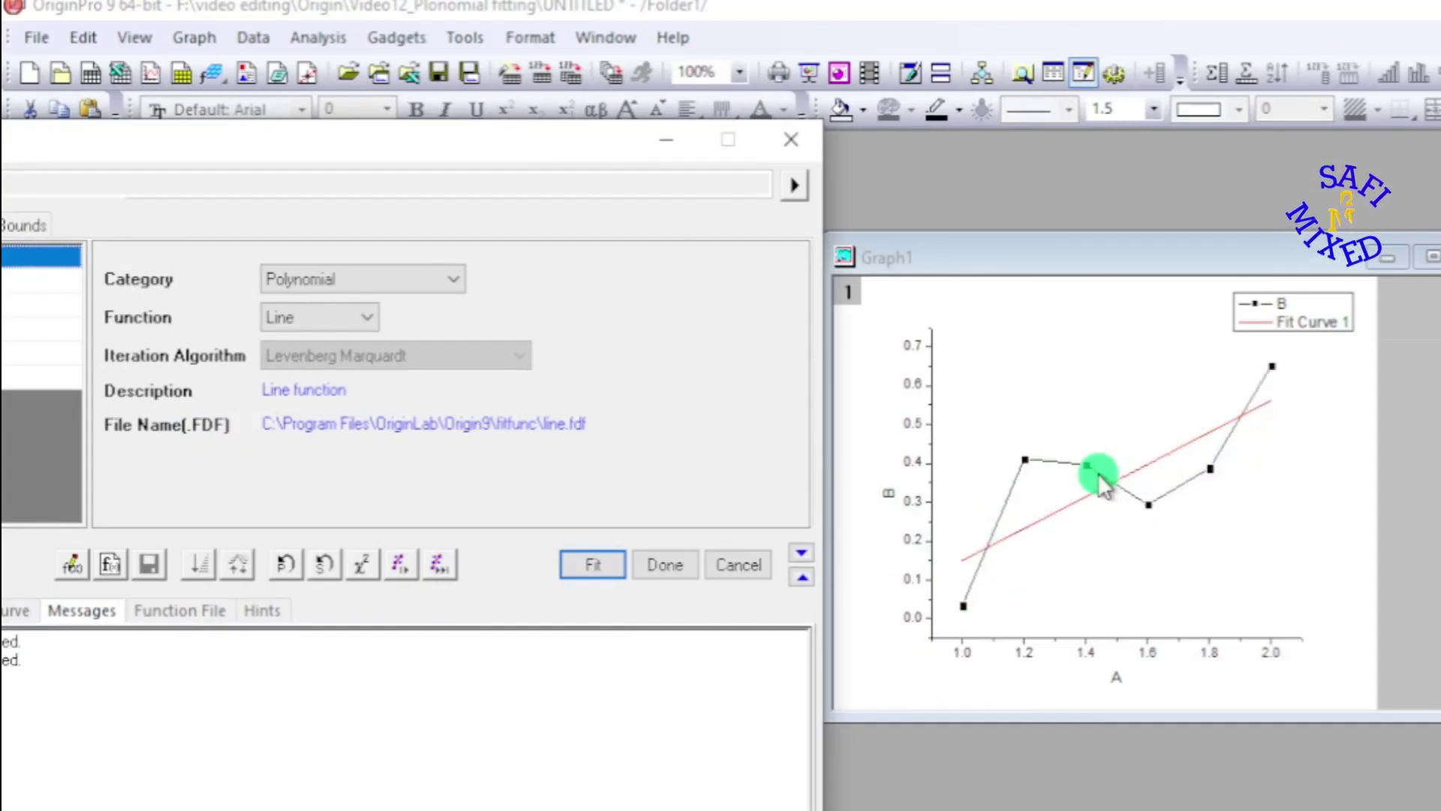
pyautogui.moveTo(427, 146); pyautogui.dragTo(625, 130)
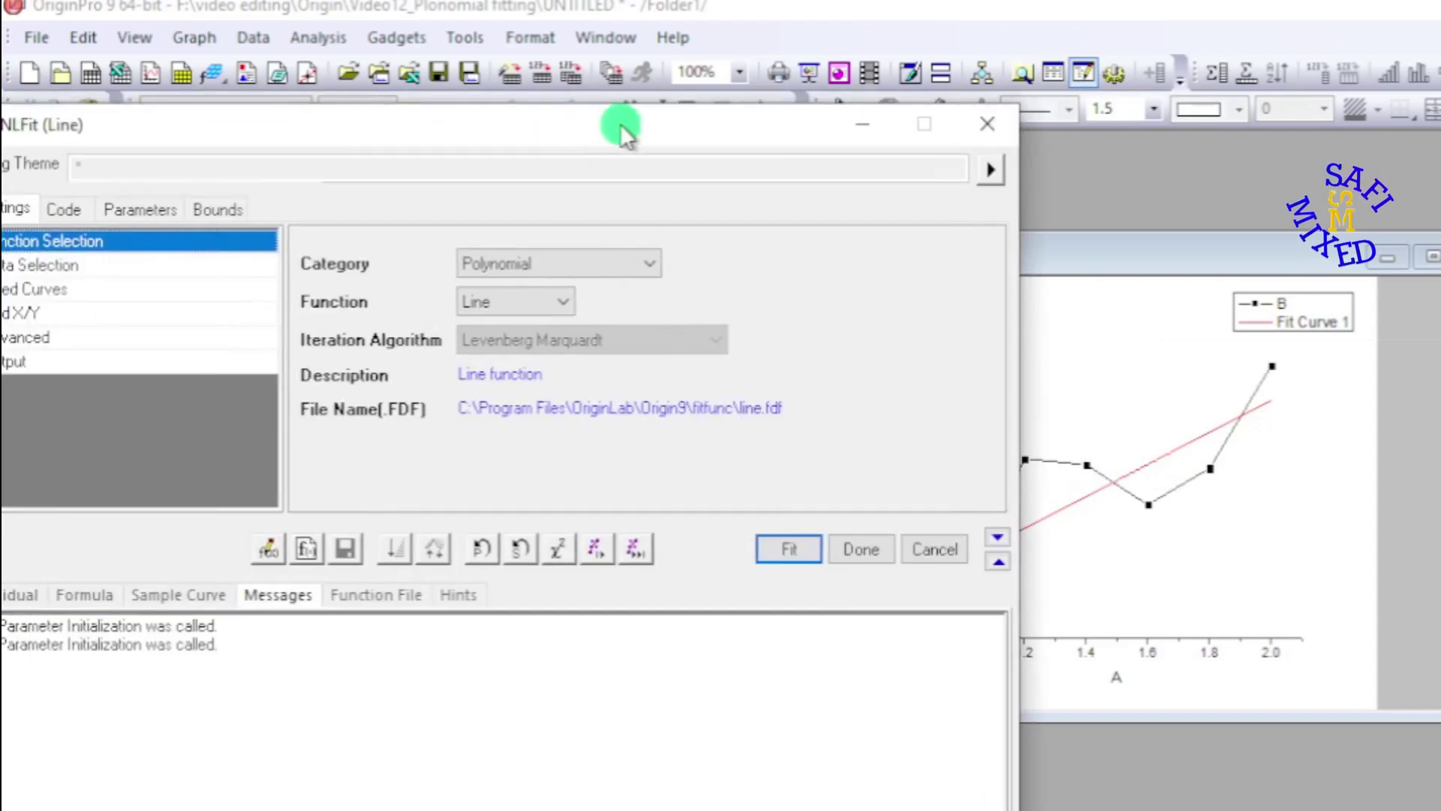
# Step: Switch the fit function to Parabola and check its preview on the graph
pyautogui.click(567, 307)
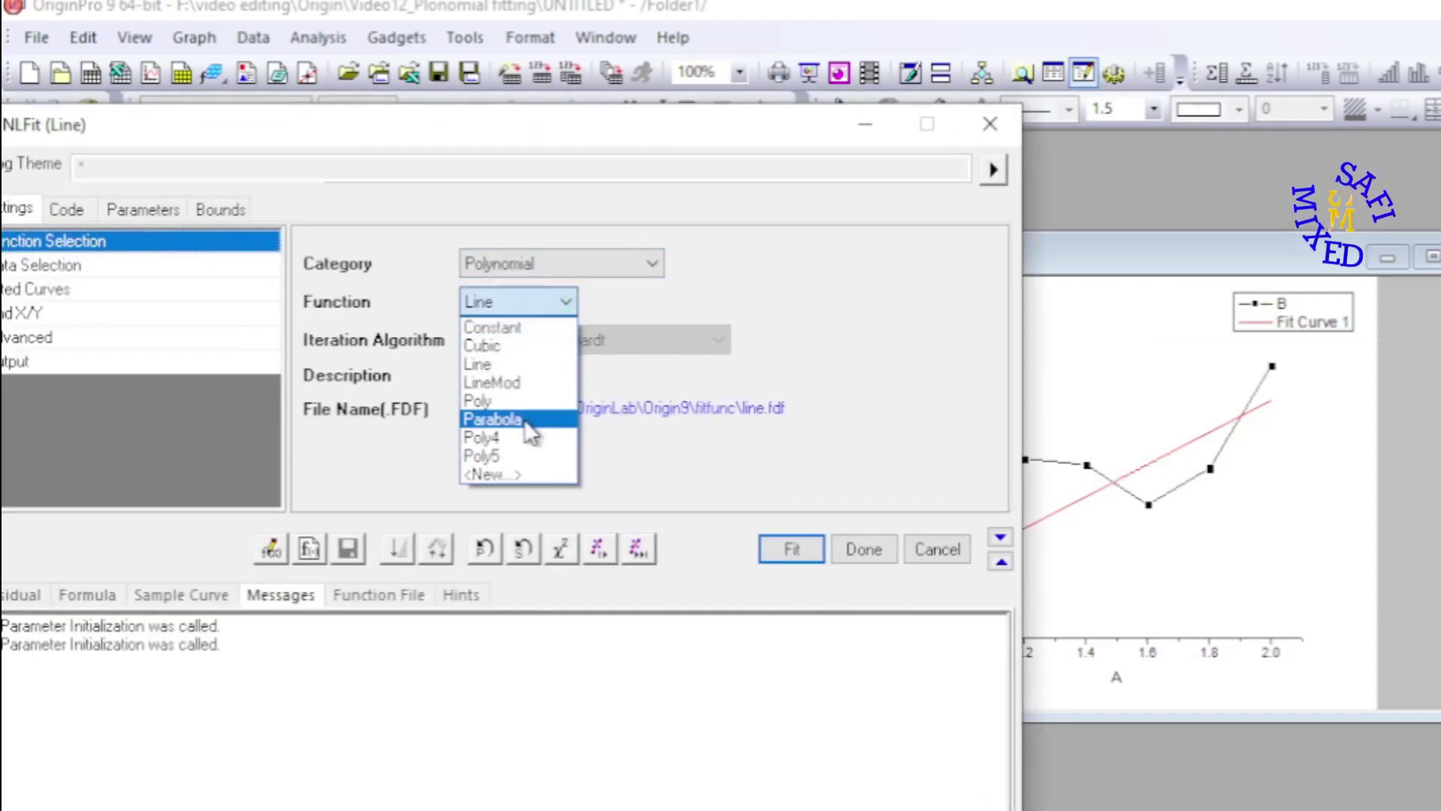
pyautogui.click(496, 418)
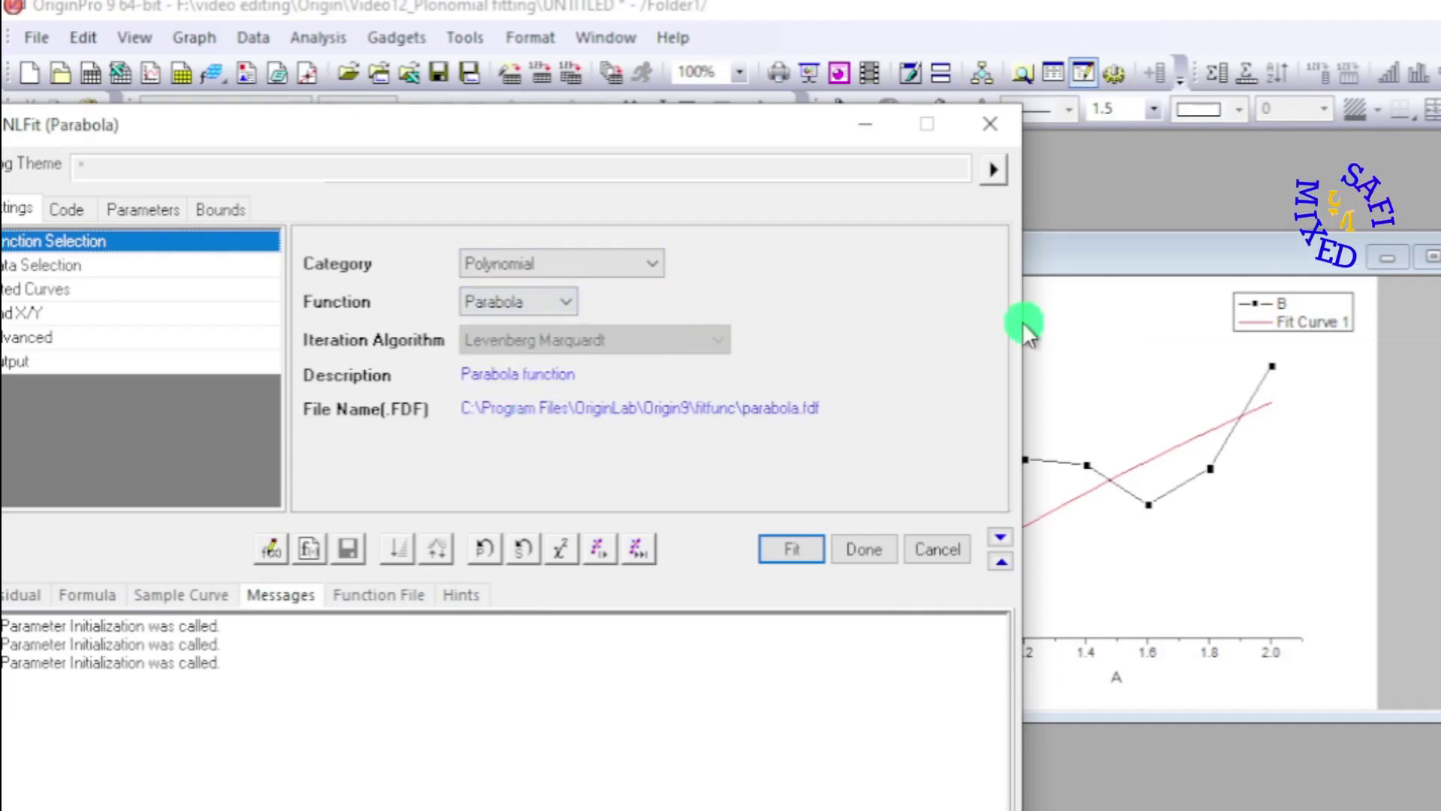
pyautogui.moveTo(739, 132); pyautogui.dragTo(521, 154)
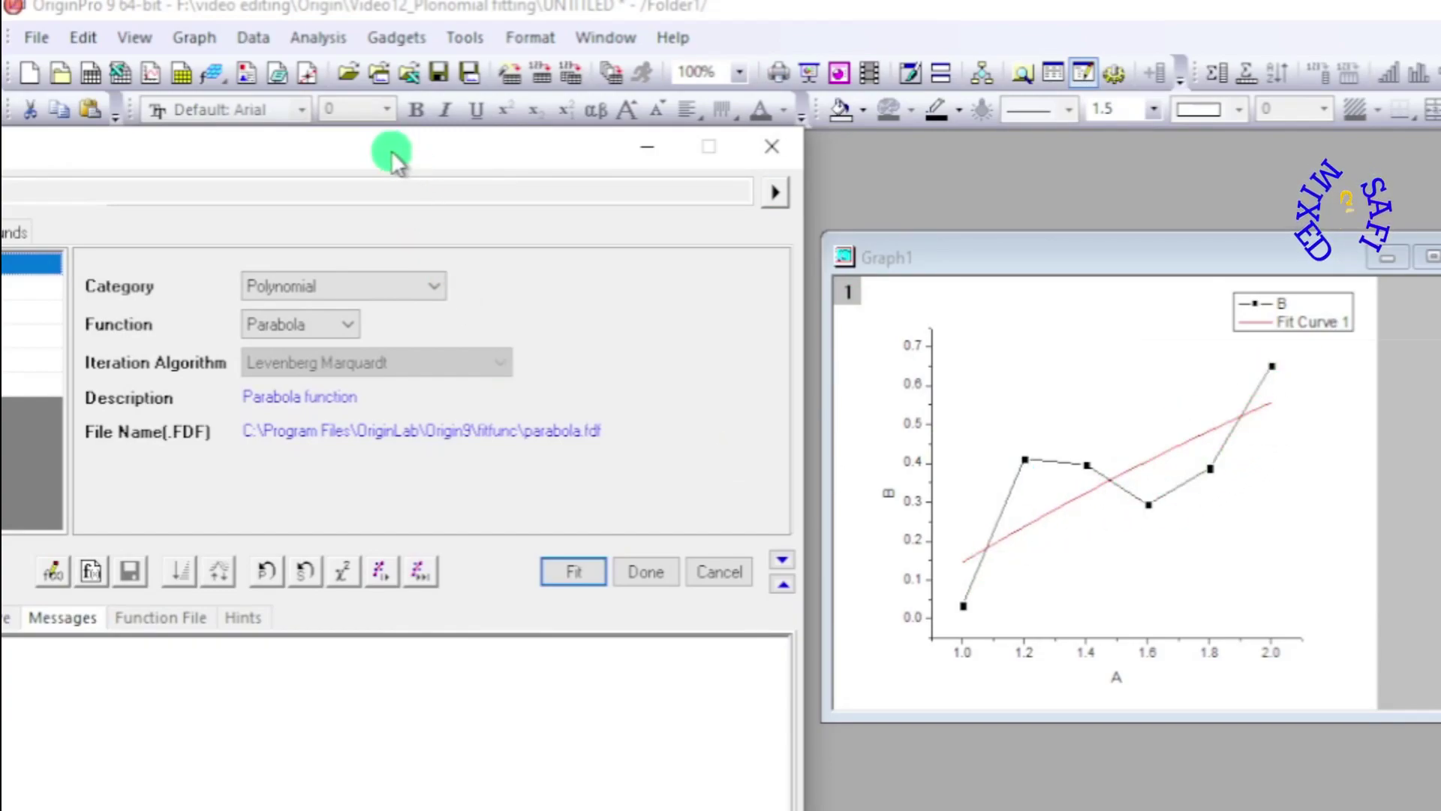
pyautogui.moveTo(392, 154); pyautogui.dragTo(587, 132)
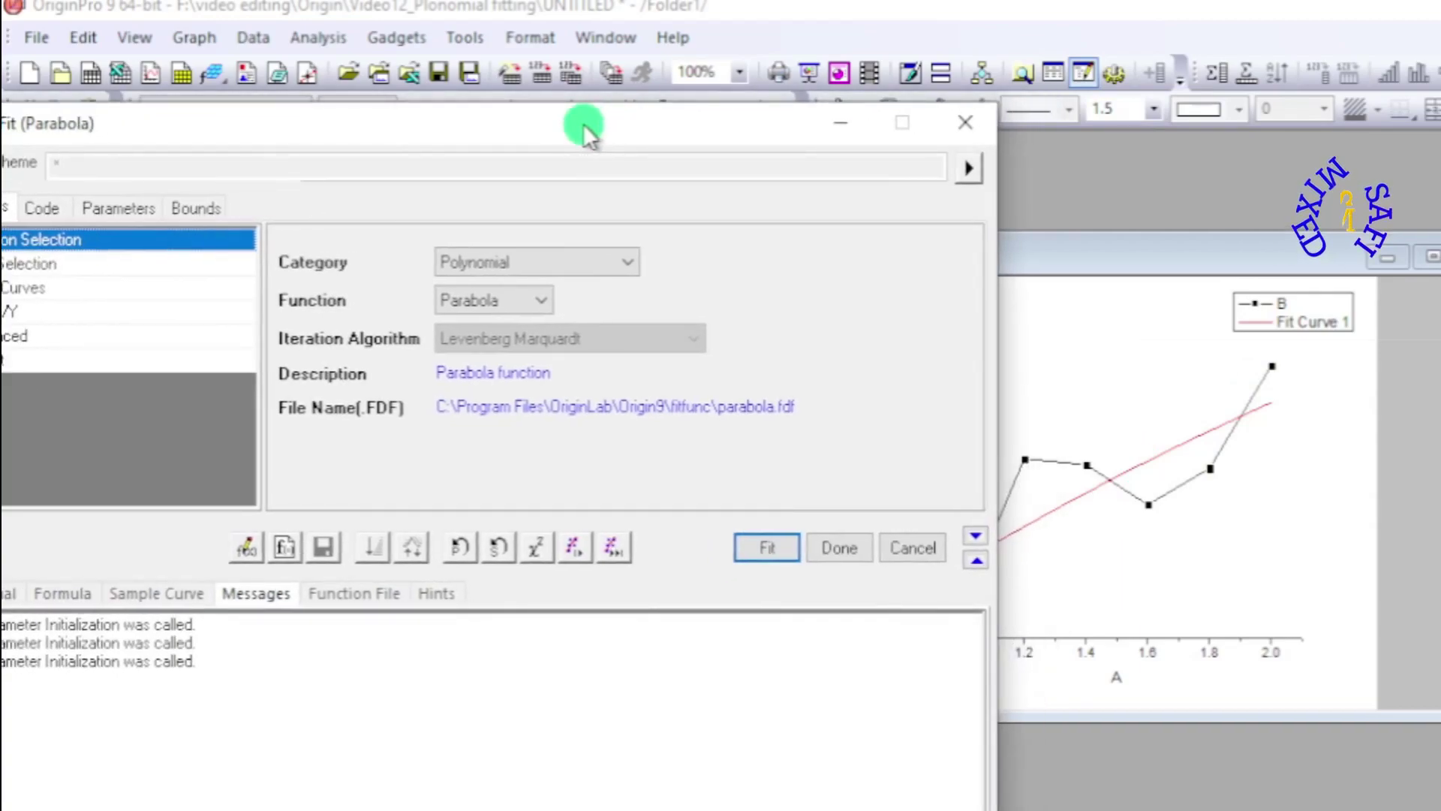
pyautogui.click(542, 299)
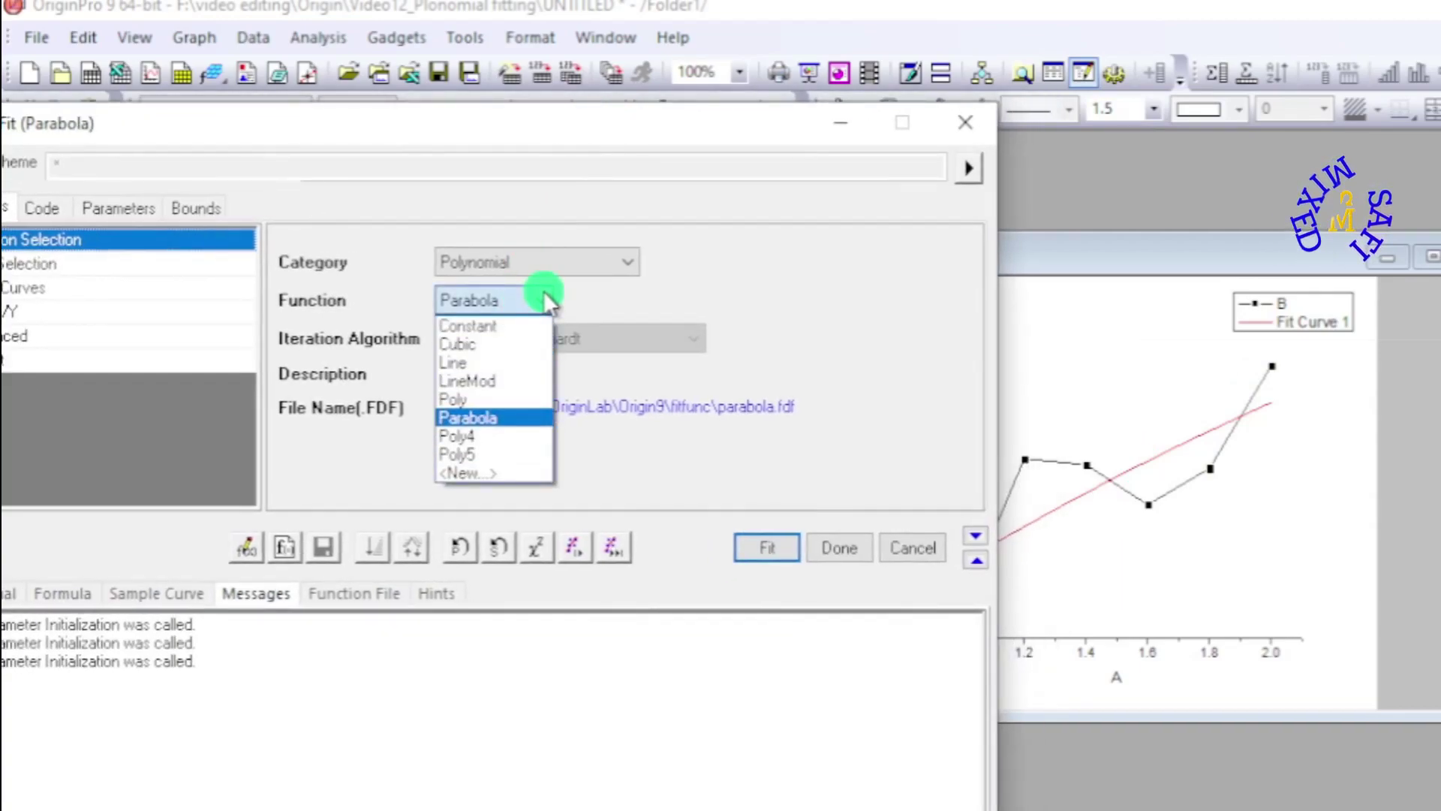
# Step: Try Poly4, then settle on the 5th-order Poly5 fit function
pyautogui.click(489, 437)
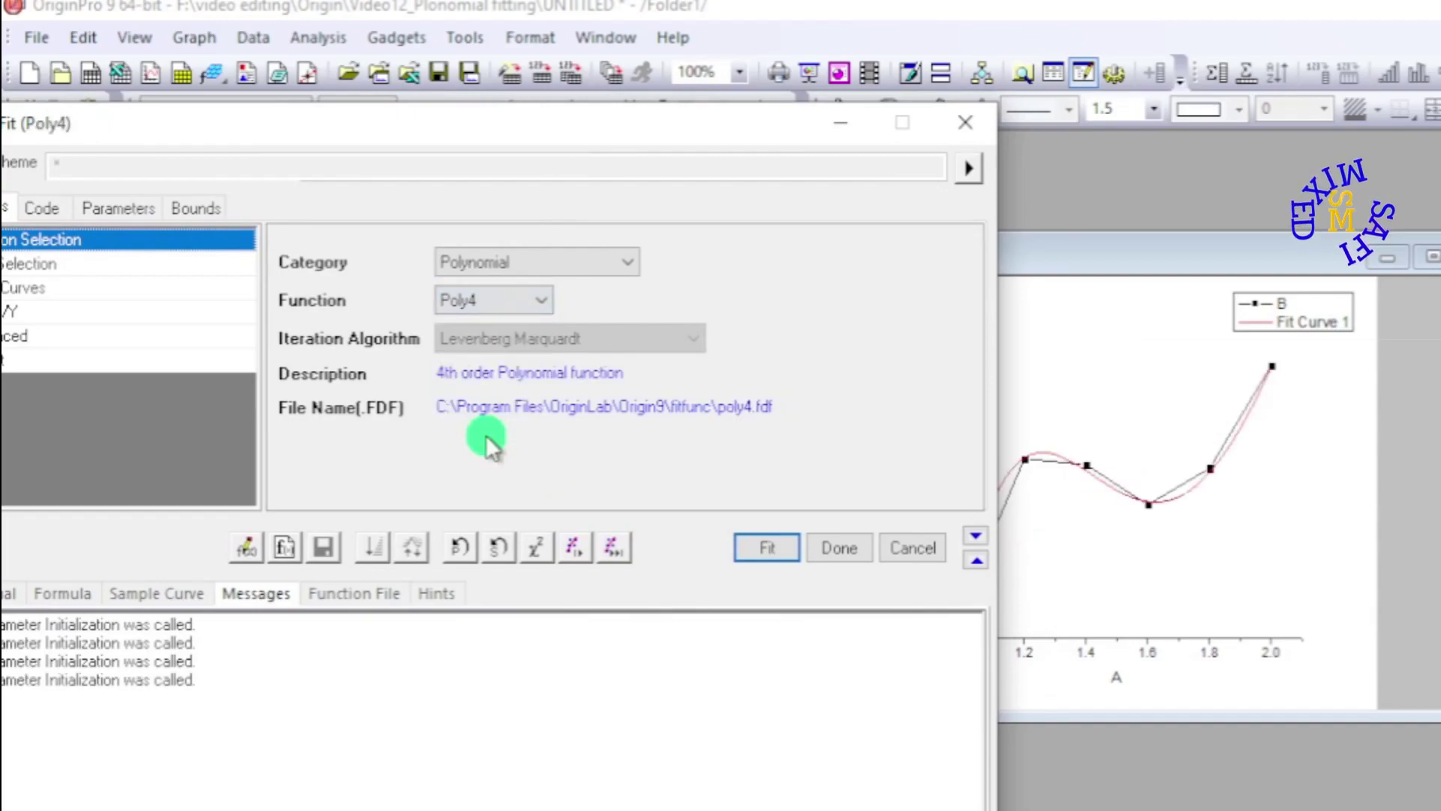
pyautogui.moveTo(636, 124); pyautogui.dragTo(454, 140)
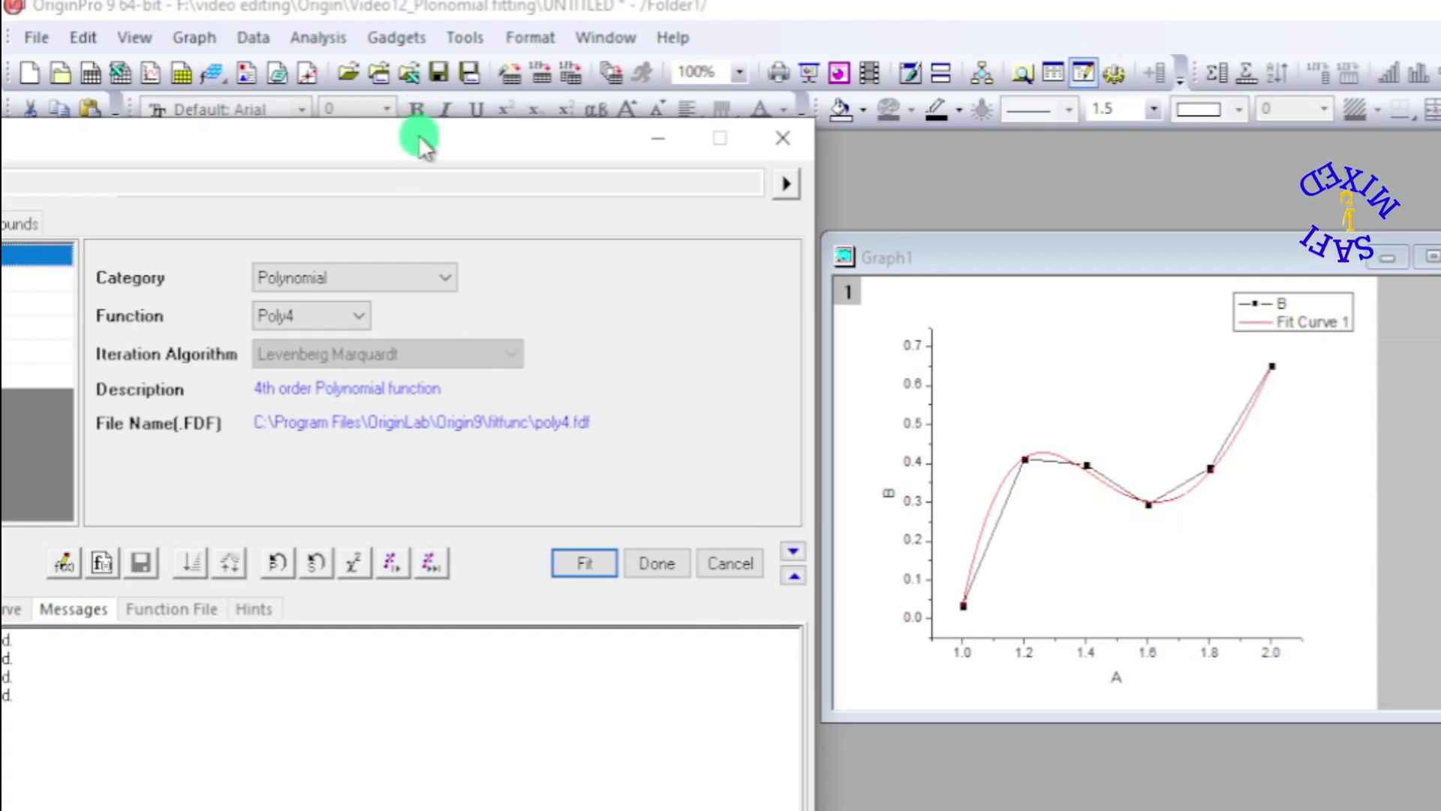
pyautogui.moveTo(412, 129); pyautogui.dragTo(553, 113)
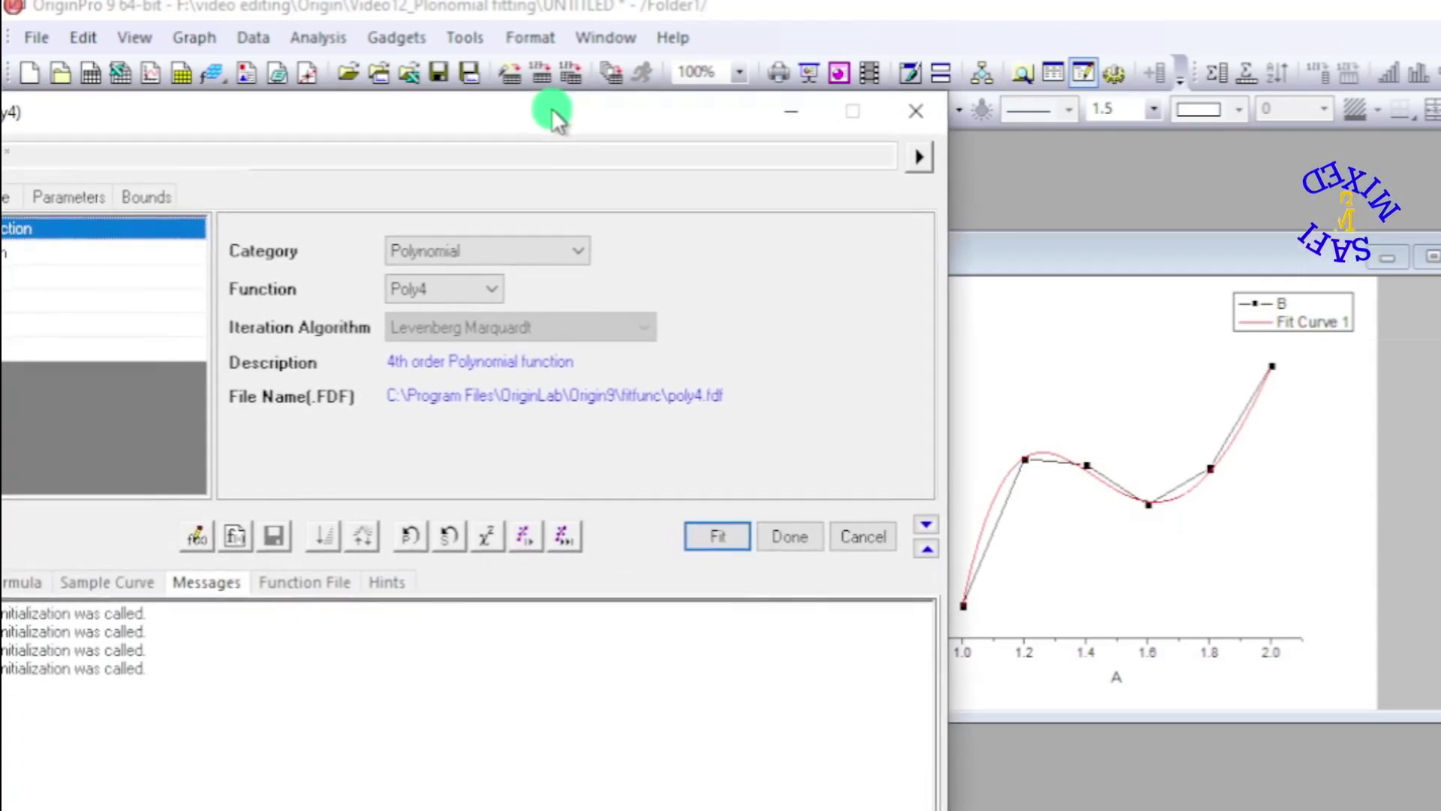
pyautogui.click(492, 294)
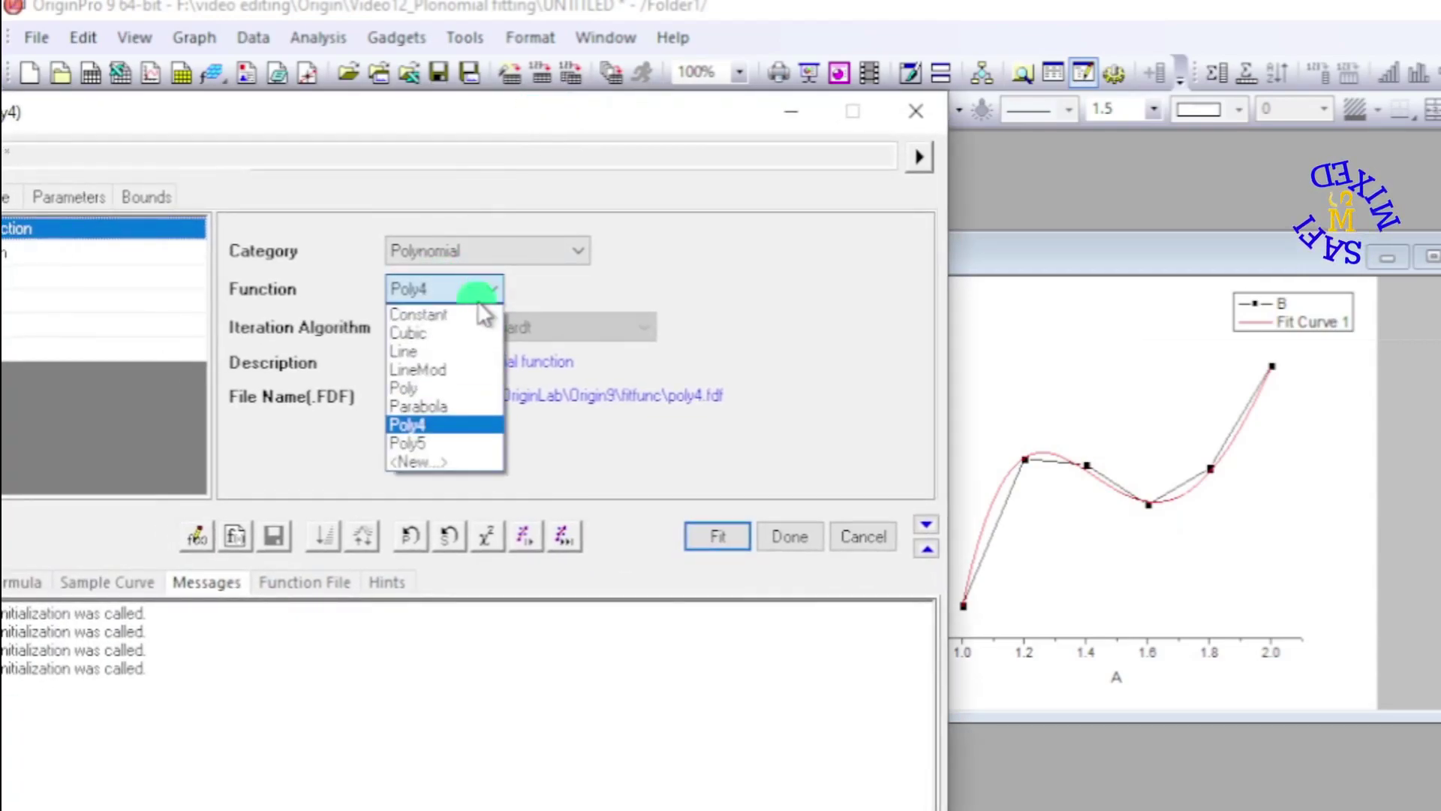
pyautogui.click(439, 444)
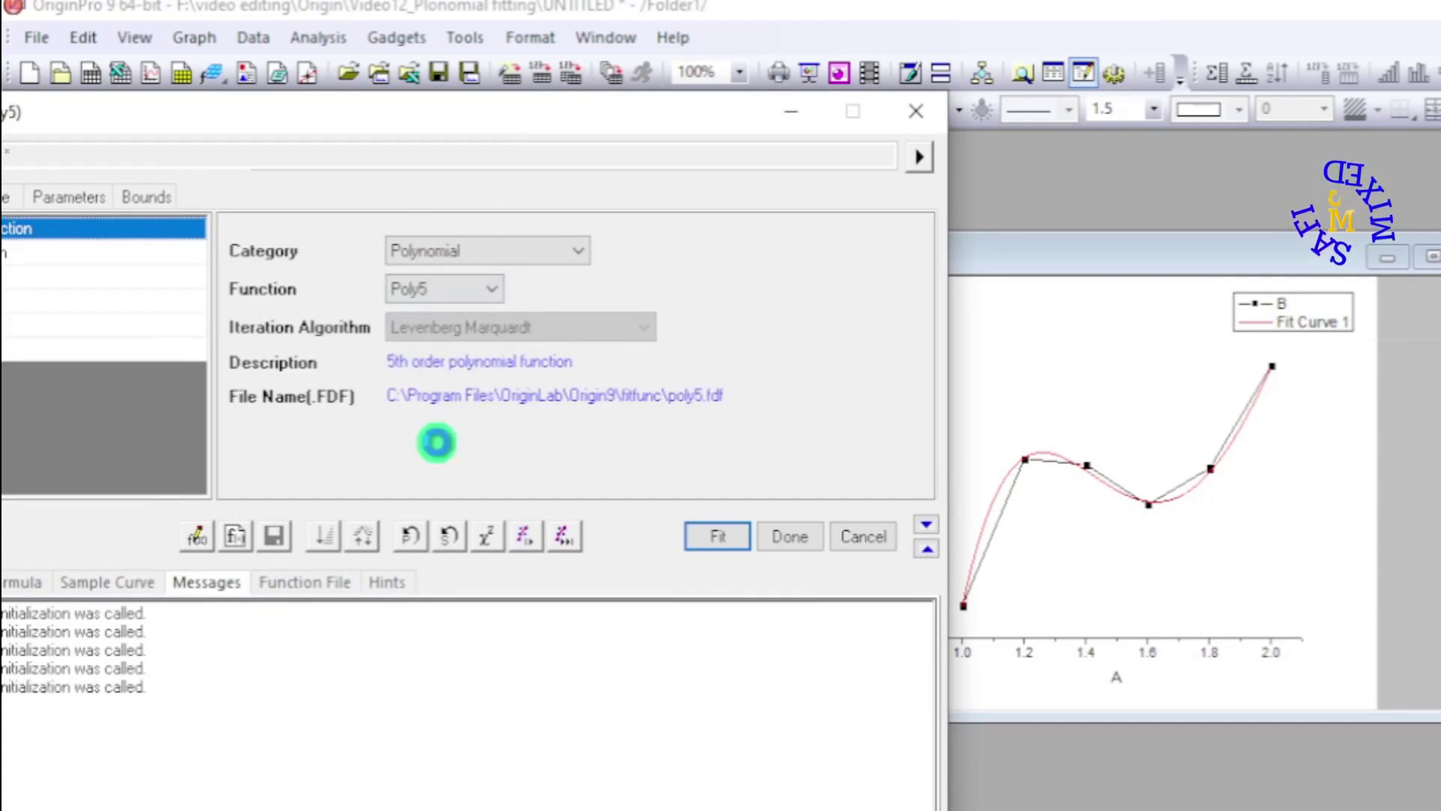
pyautogui.click(1111, 267)
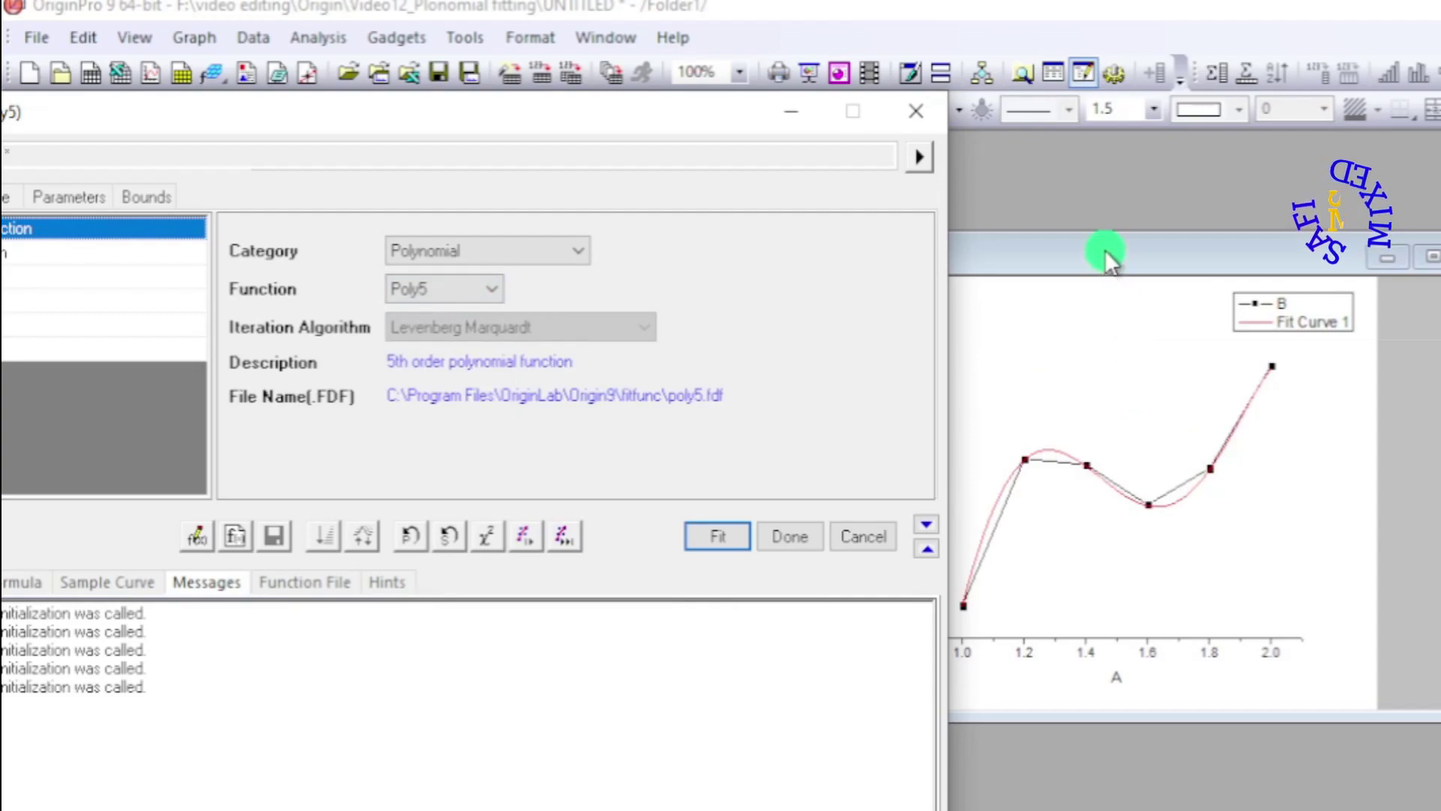
# Step: Run the Poly5 fit and close the NLFit dialog
pyautogui.click(180, 758)
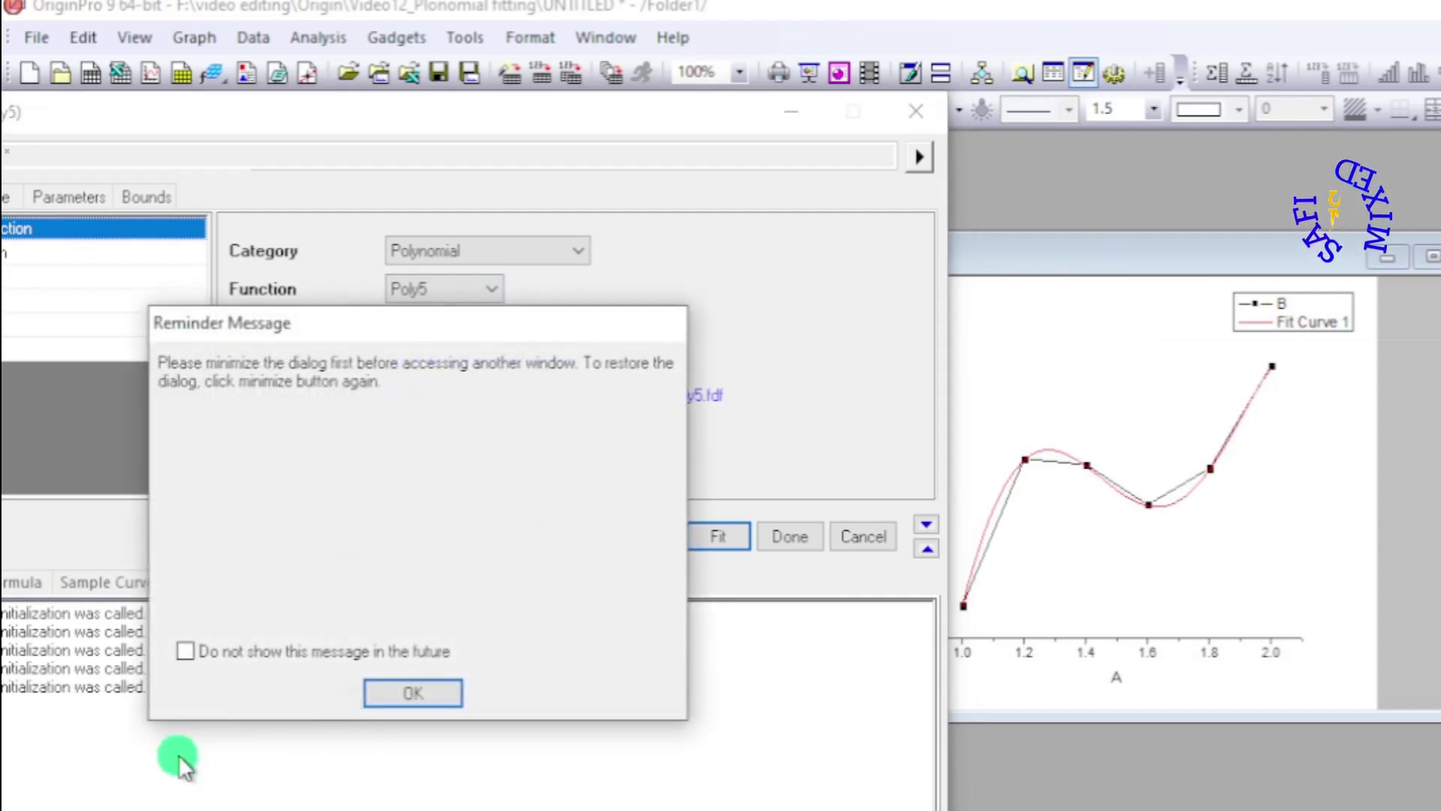
pyautogui.click(415, 694)
pyautogui.click(713, 537)
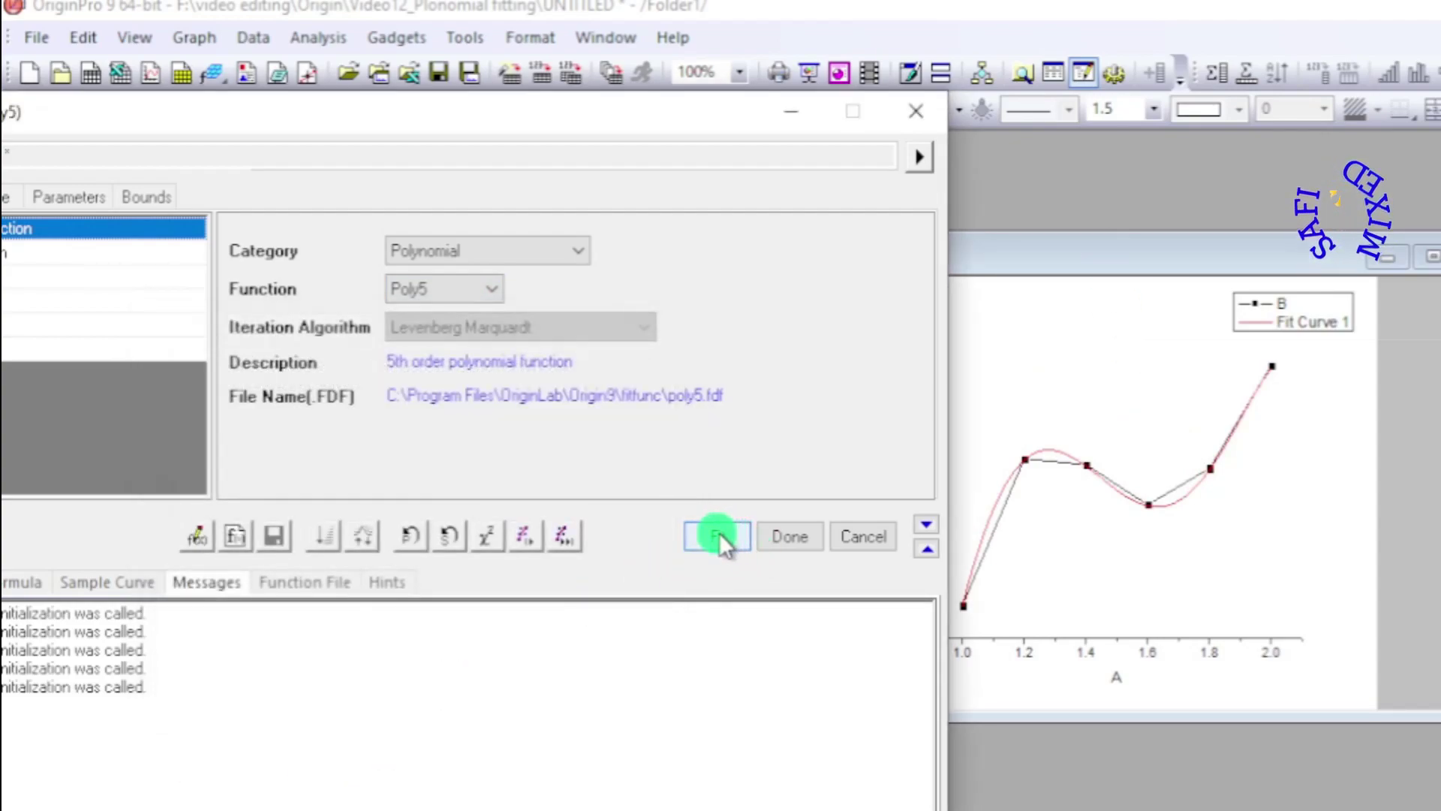
pyautogui.click(714, 544)
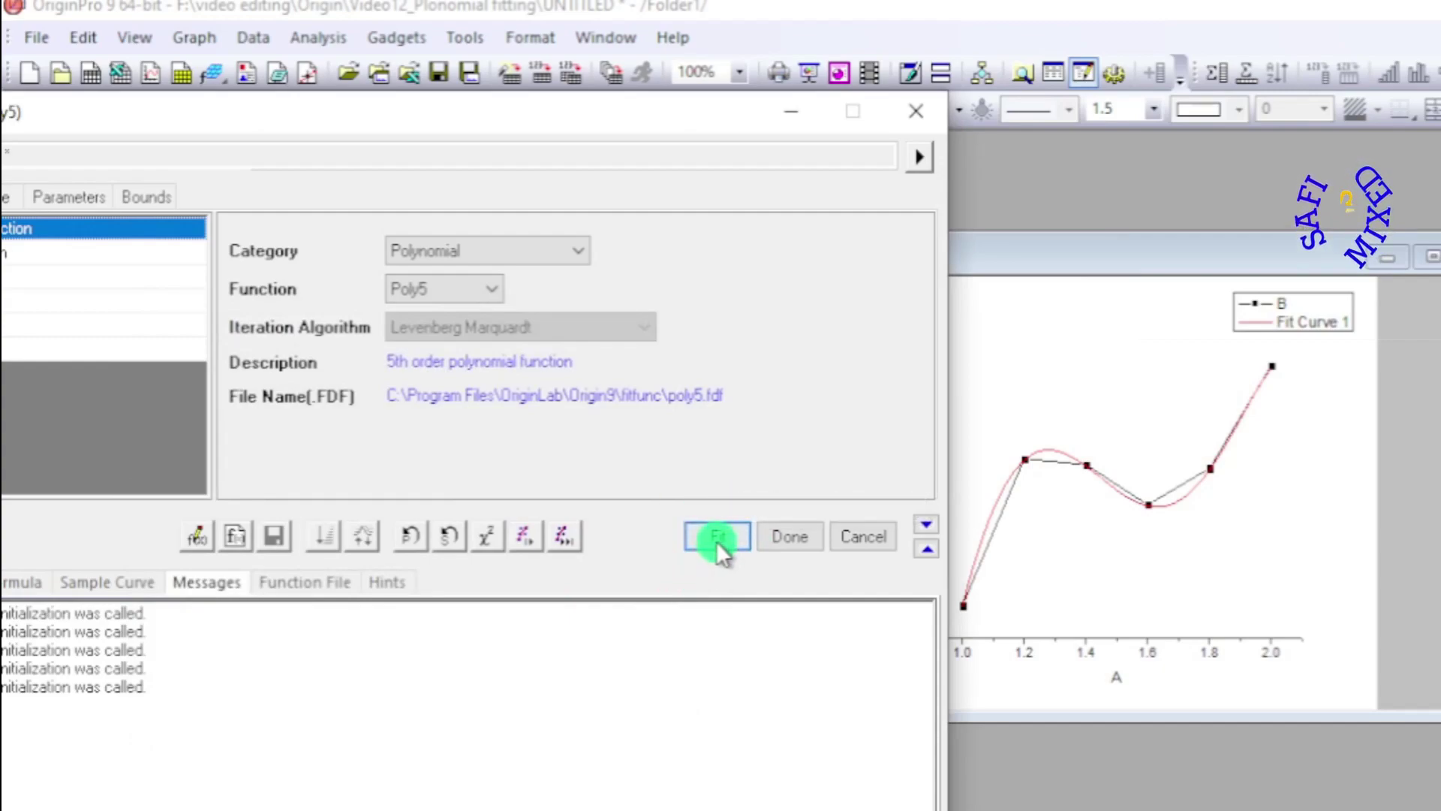
pyautogui.click(715, 561)
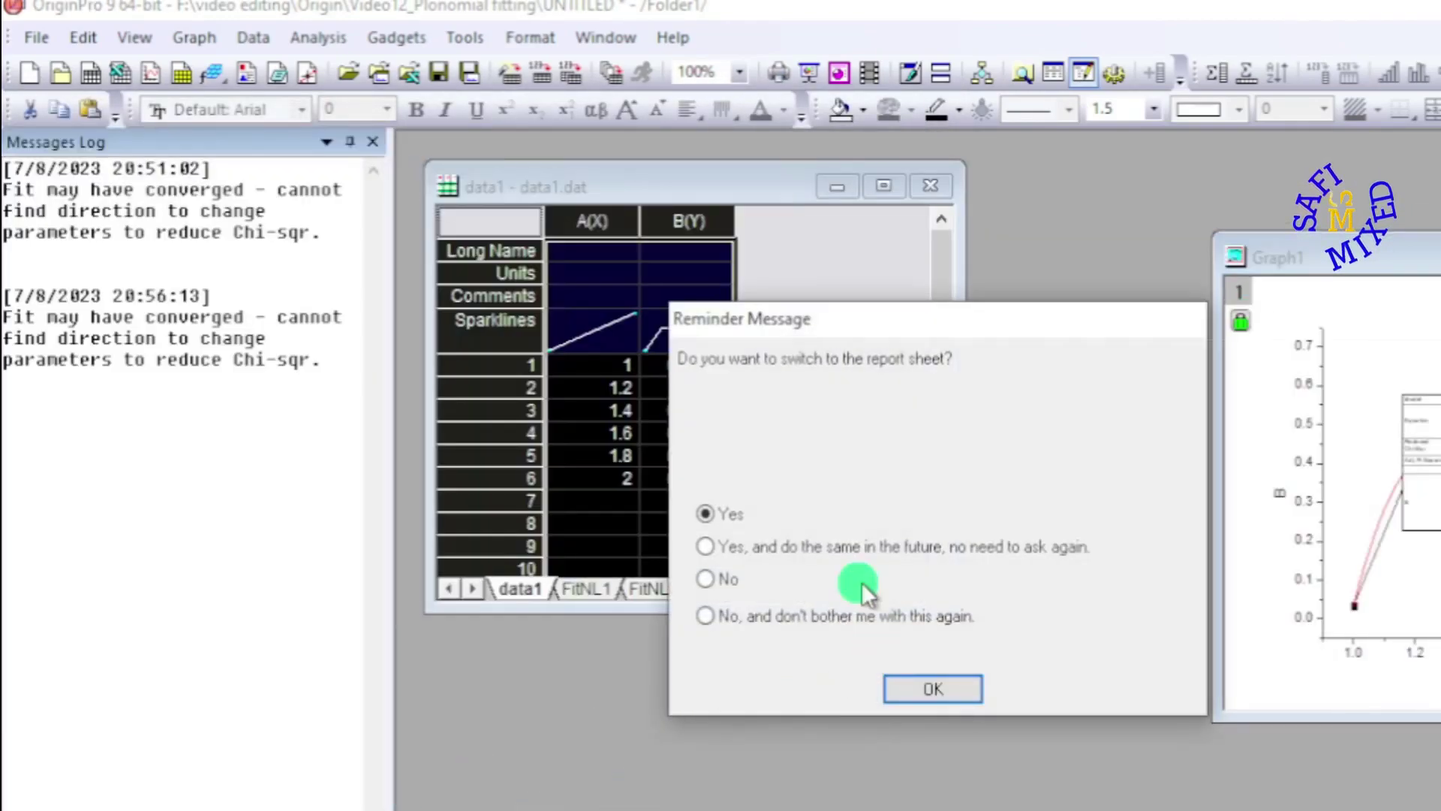
# Step: Stay on the data sheet instead of the report and bring Graph1 into view
pyautogui.click(709, 578)
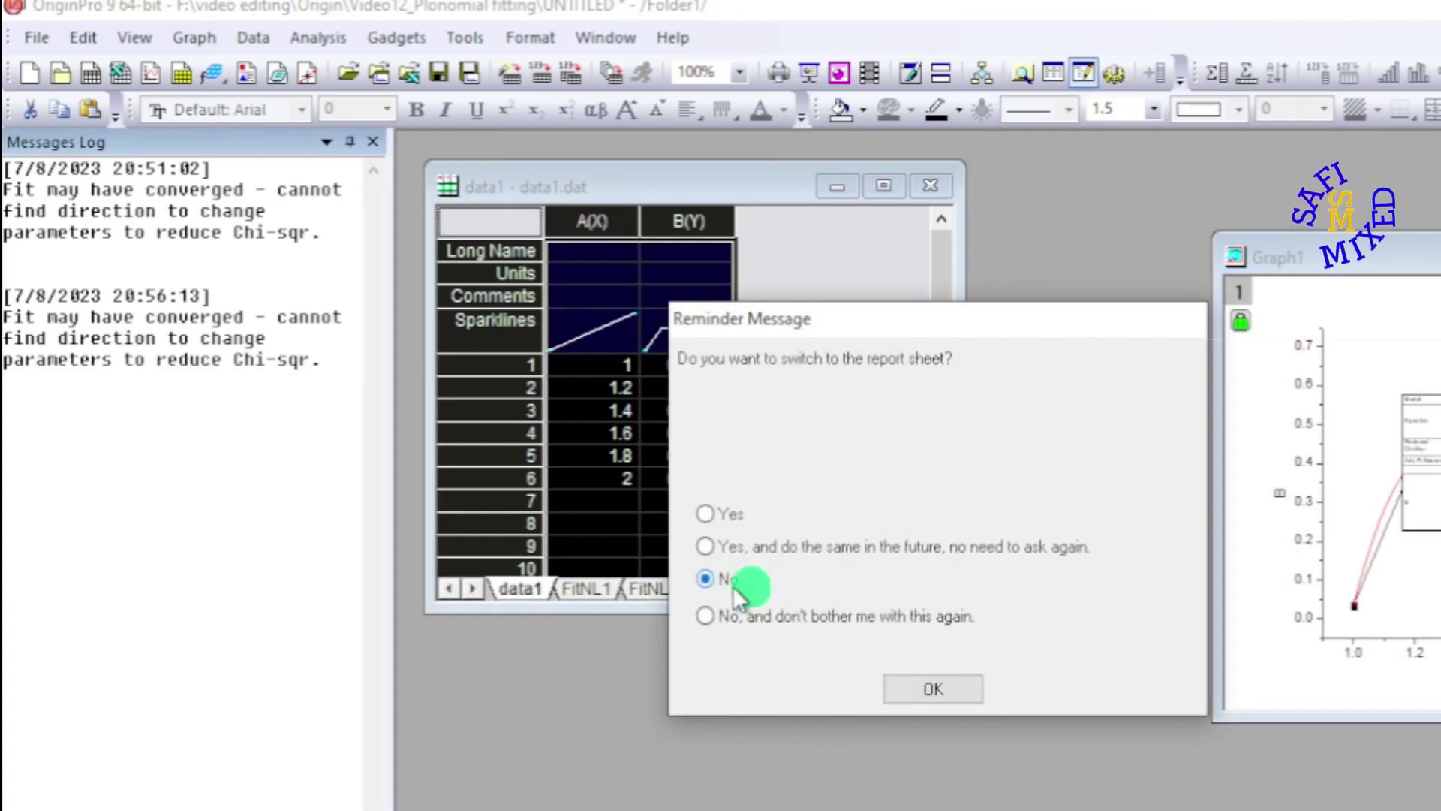
pyautogui.click(948, 681)
pyautogui.click(1242, 321)
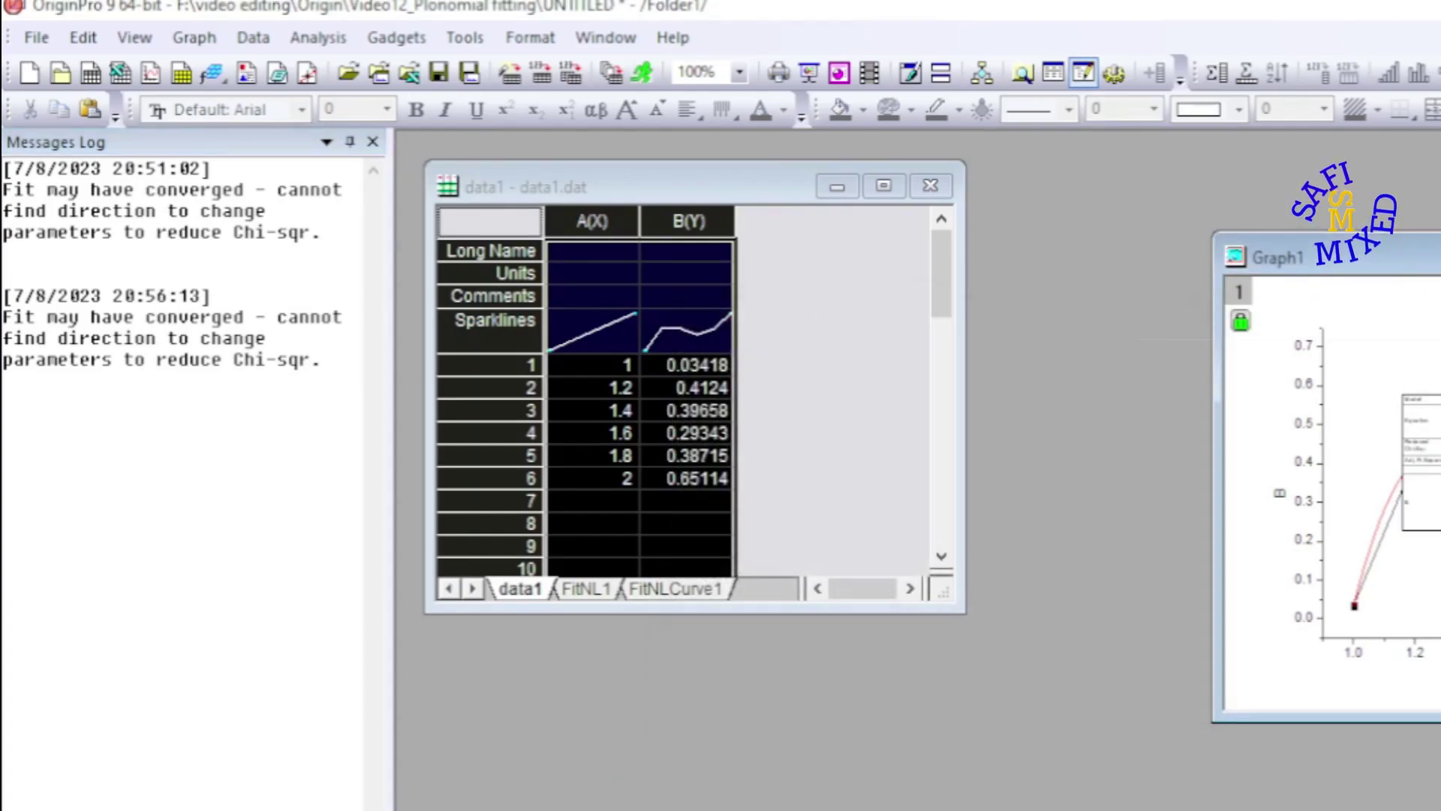
pyautogui.moveTo(1276, 257); pyautogui.dragTo(883, 290)
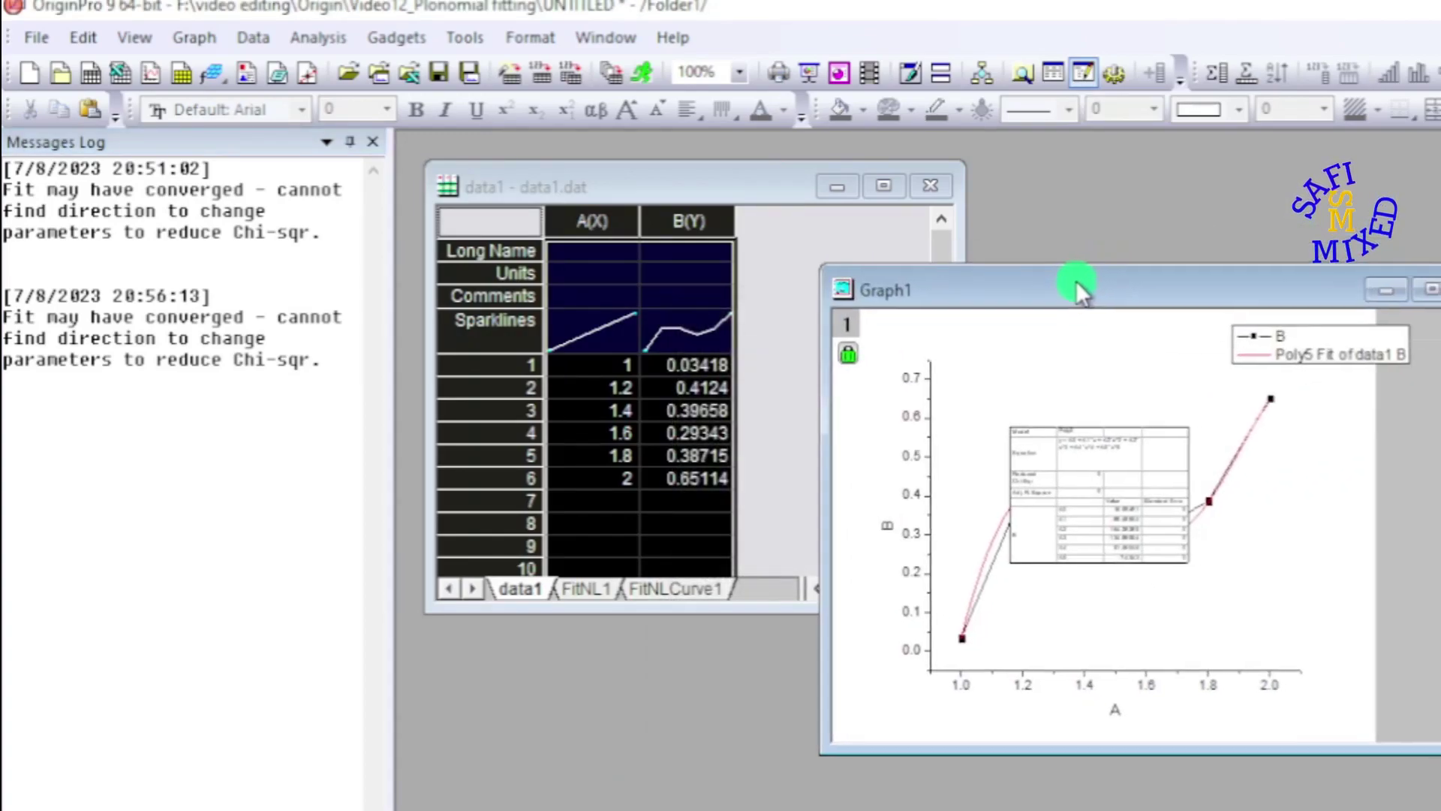
# Step: Maximize Graph1 and resize the Poly5 results table, parking it at the plot's upper left
pyautogui.click(1426, 293)
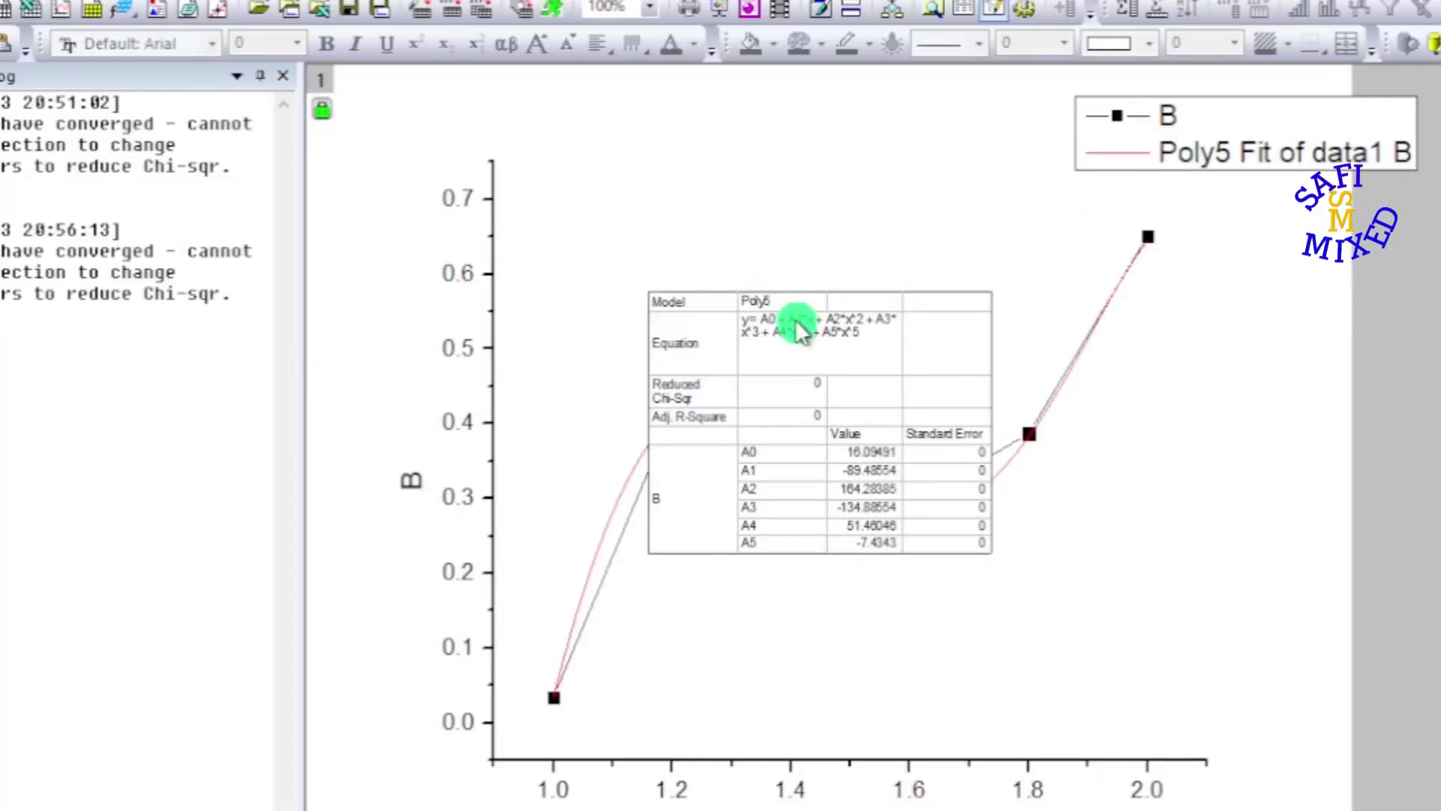
pyautogui.click(841, 360)
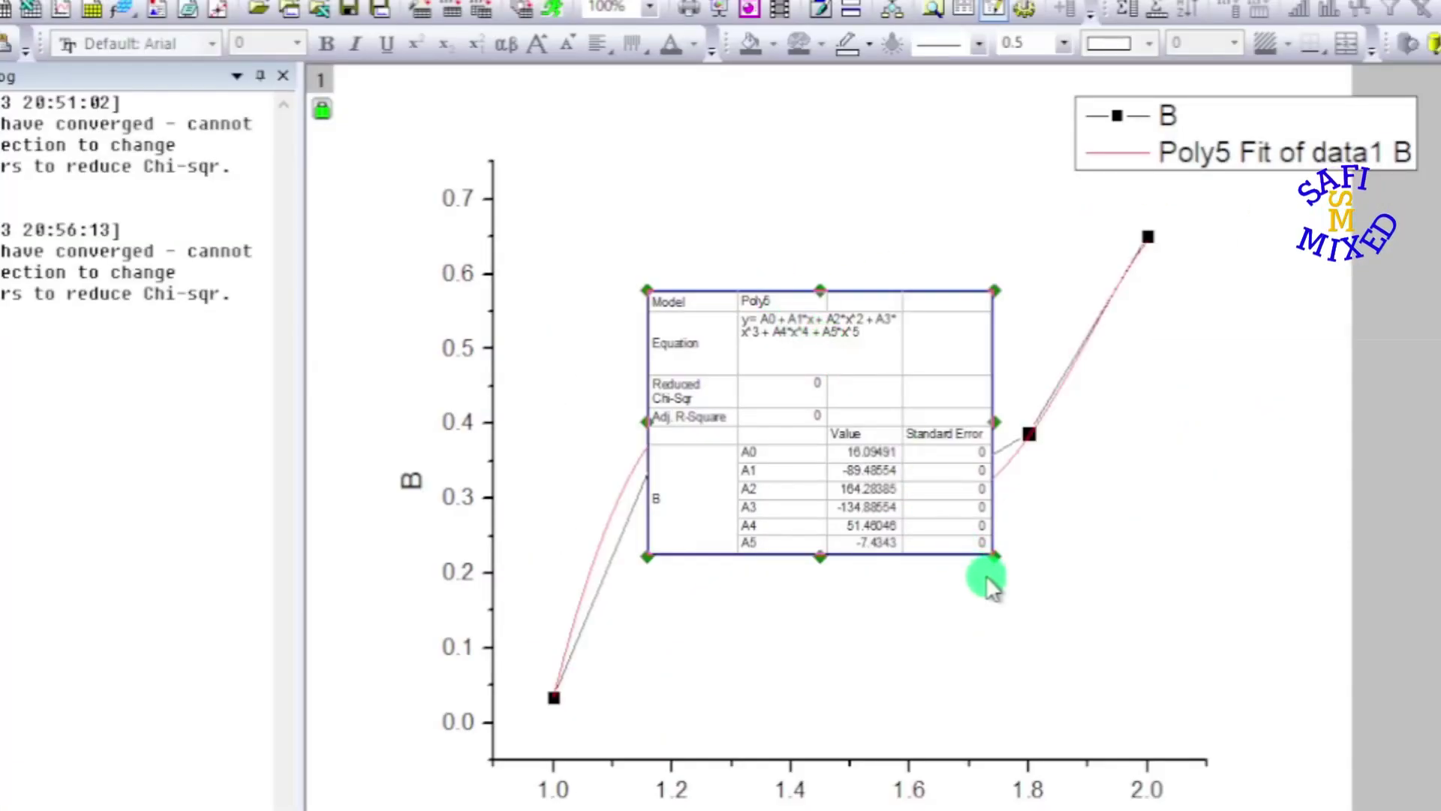
pyautogui.moveTo(995, 555); pyautogui.dragTo(1296, 717)
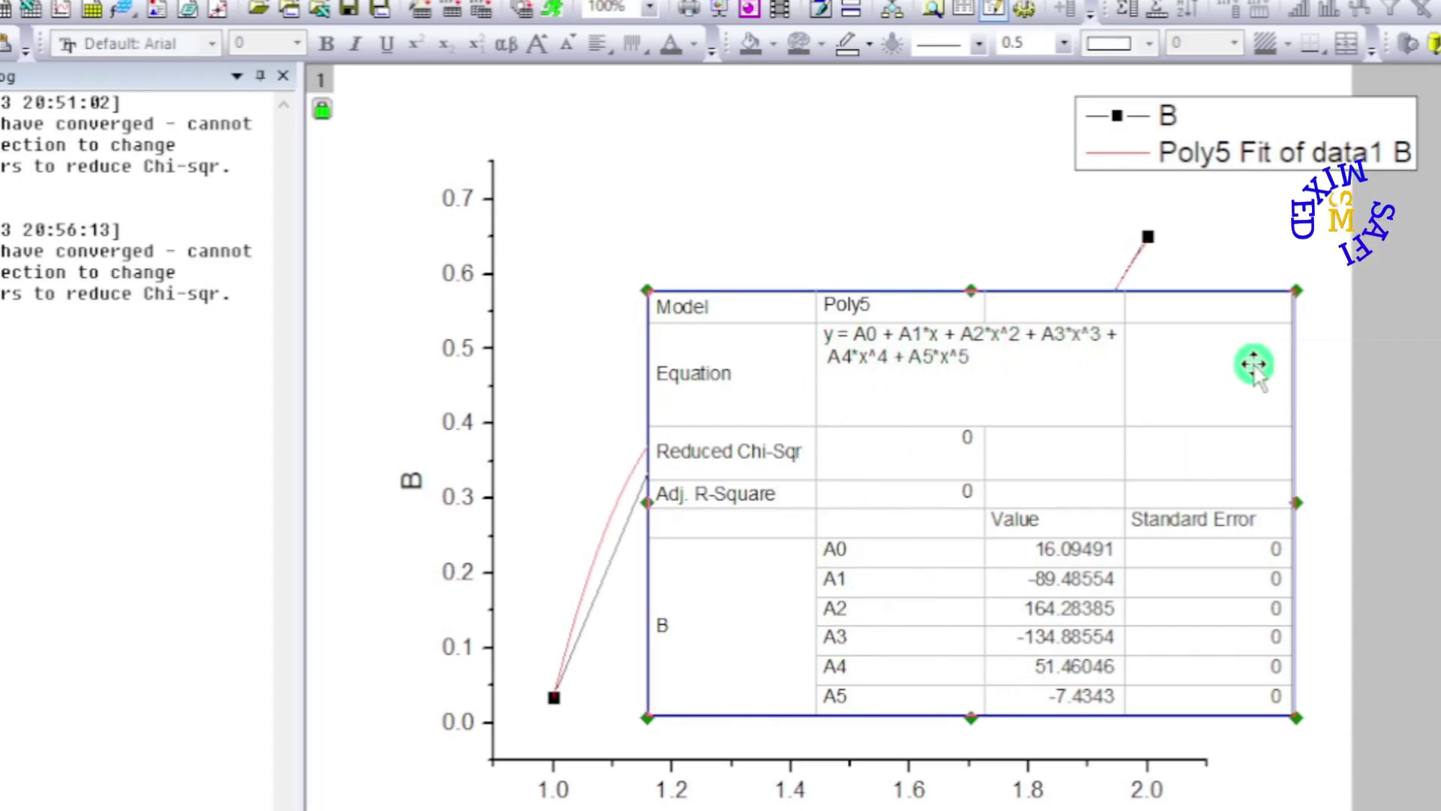
pyautogui.moveTo(1297, 718); pyautogui.dragTo(908, 384)
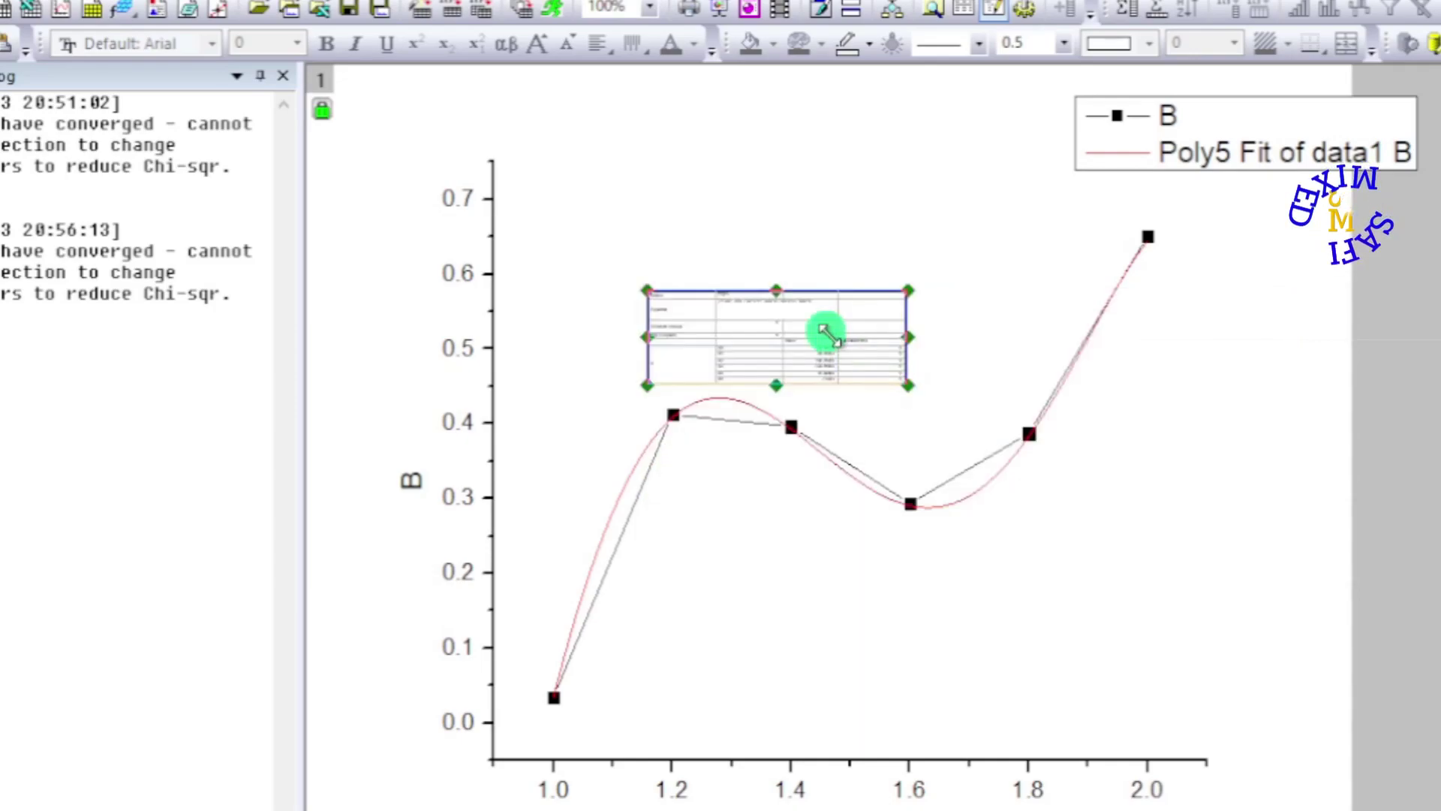
pyautogui.click(750, 240)
pyautogui.moveTo(702, 205); pyautogui.dragTo(701, 205)
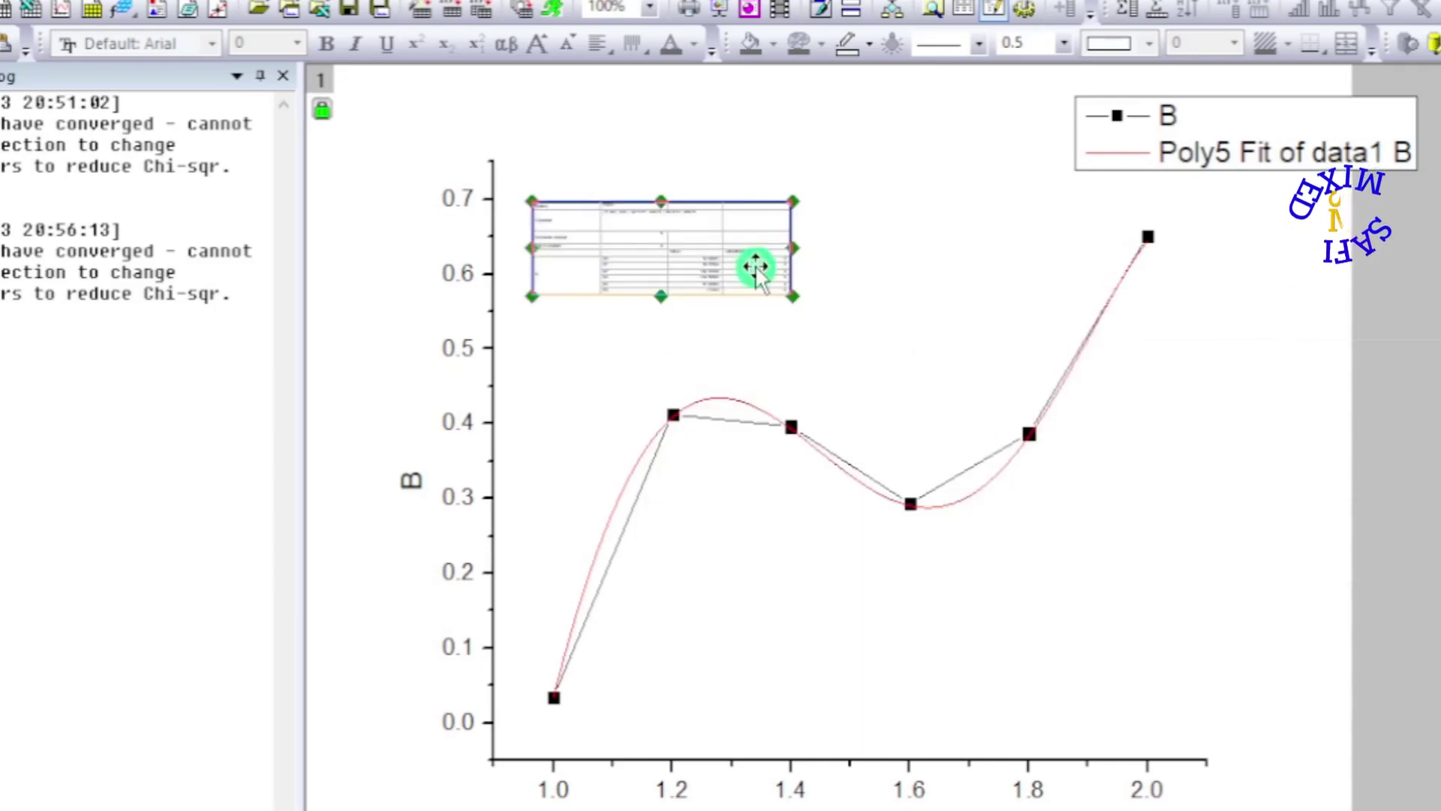
pyautogui.moveTo(793, 296); pyautogui.dragTo(914, 367)
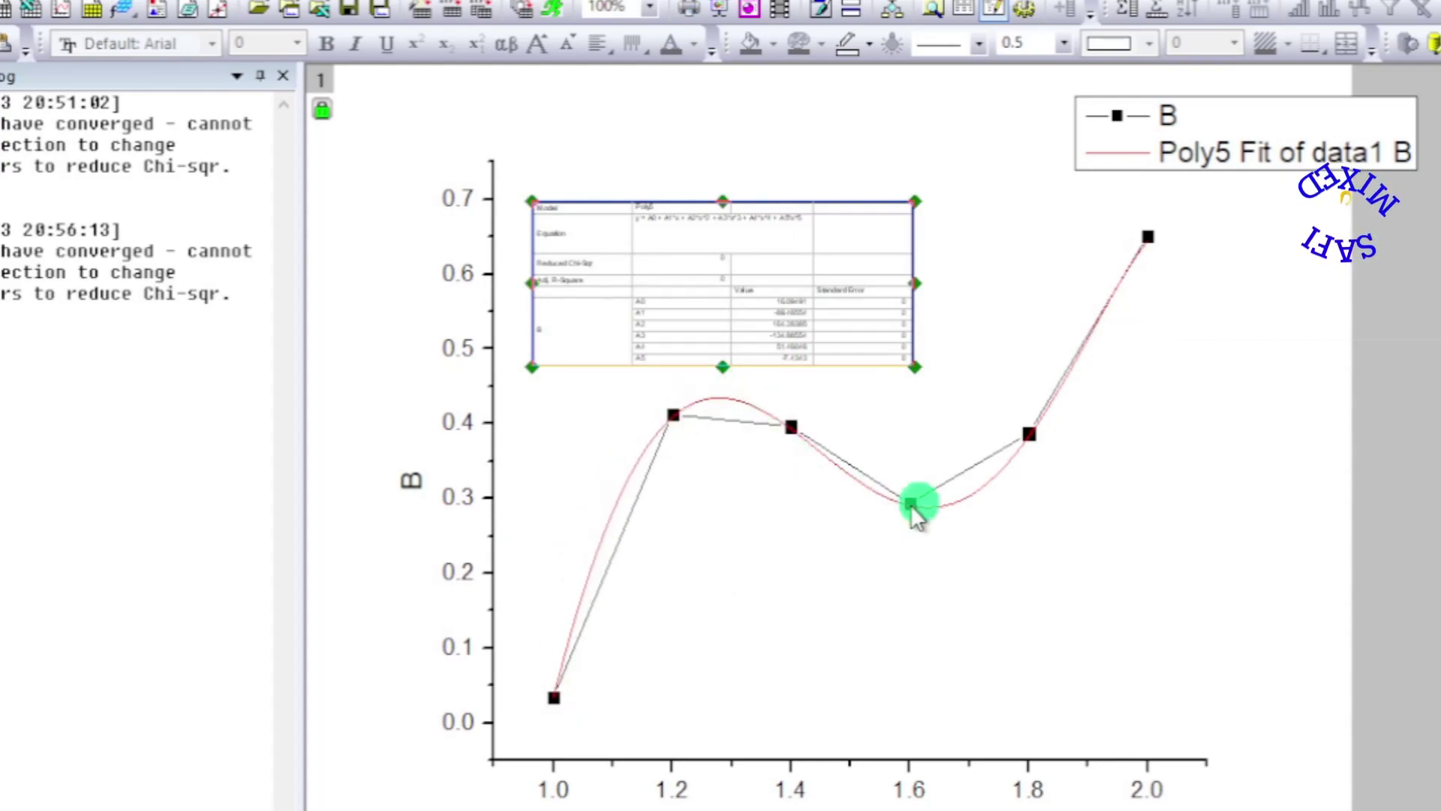
# Step: Set the red Poly5 fit curve's line width to 3 in Plot Details
pyautogui.click(976, 496)
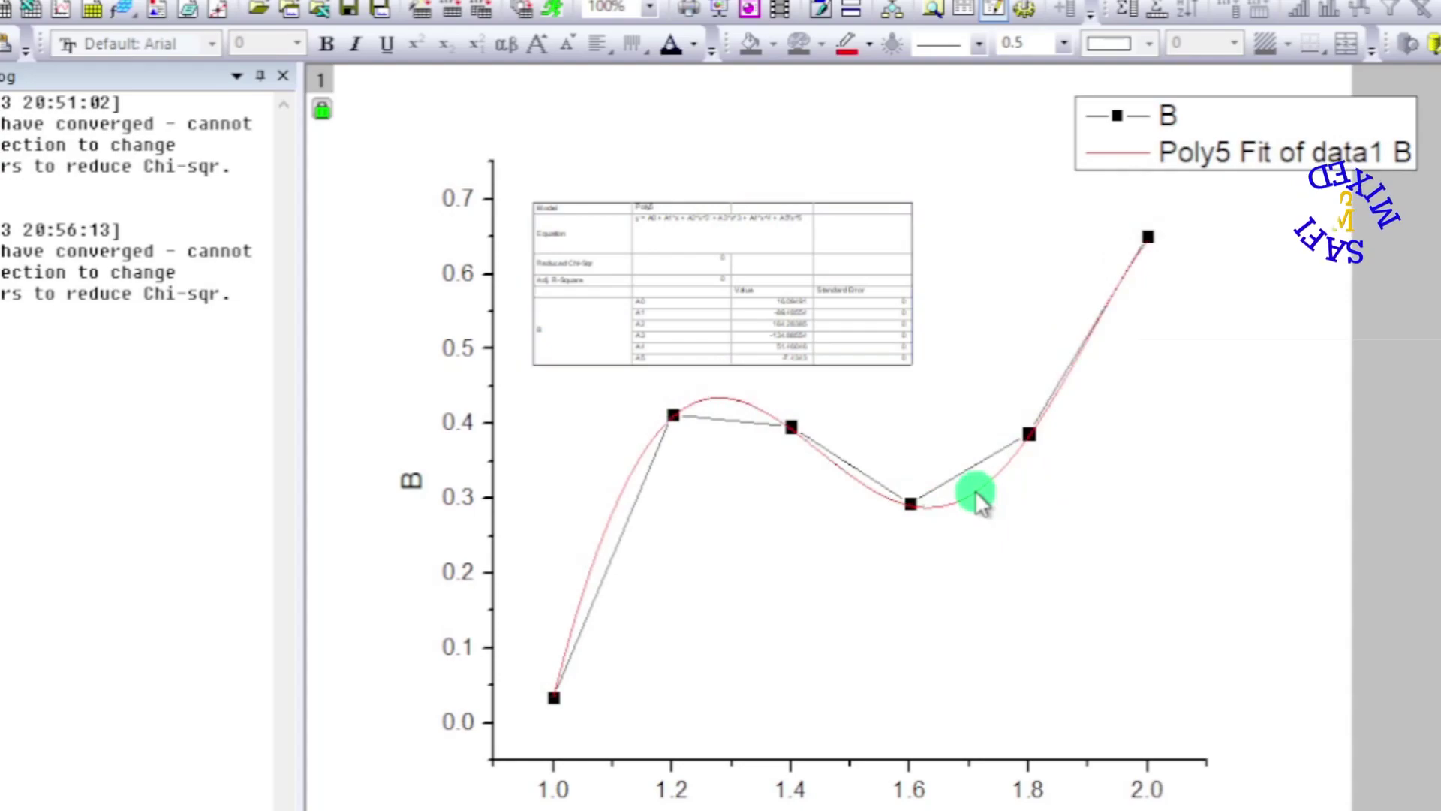
pyautogui.doubleClick(975, 496)
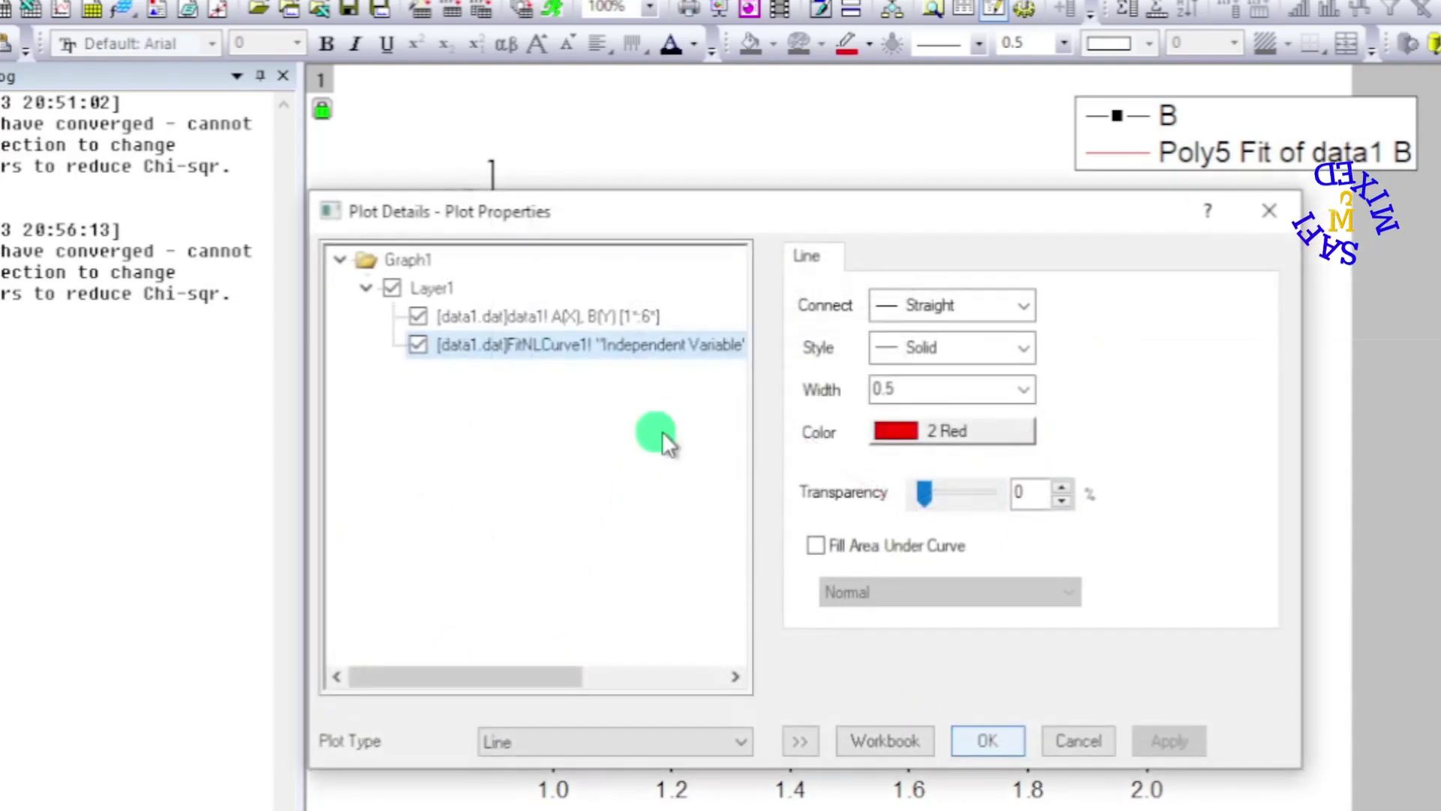
pyautogui.click(1028, 388)
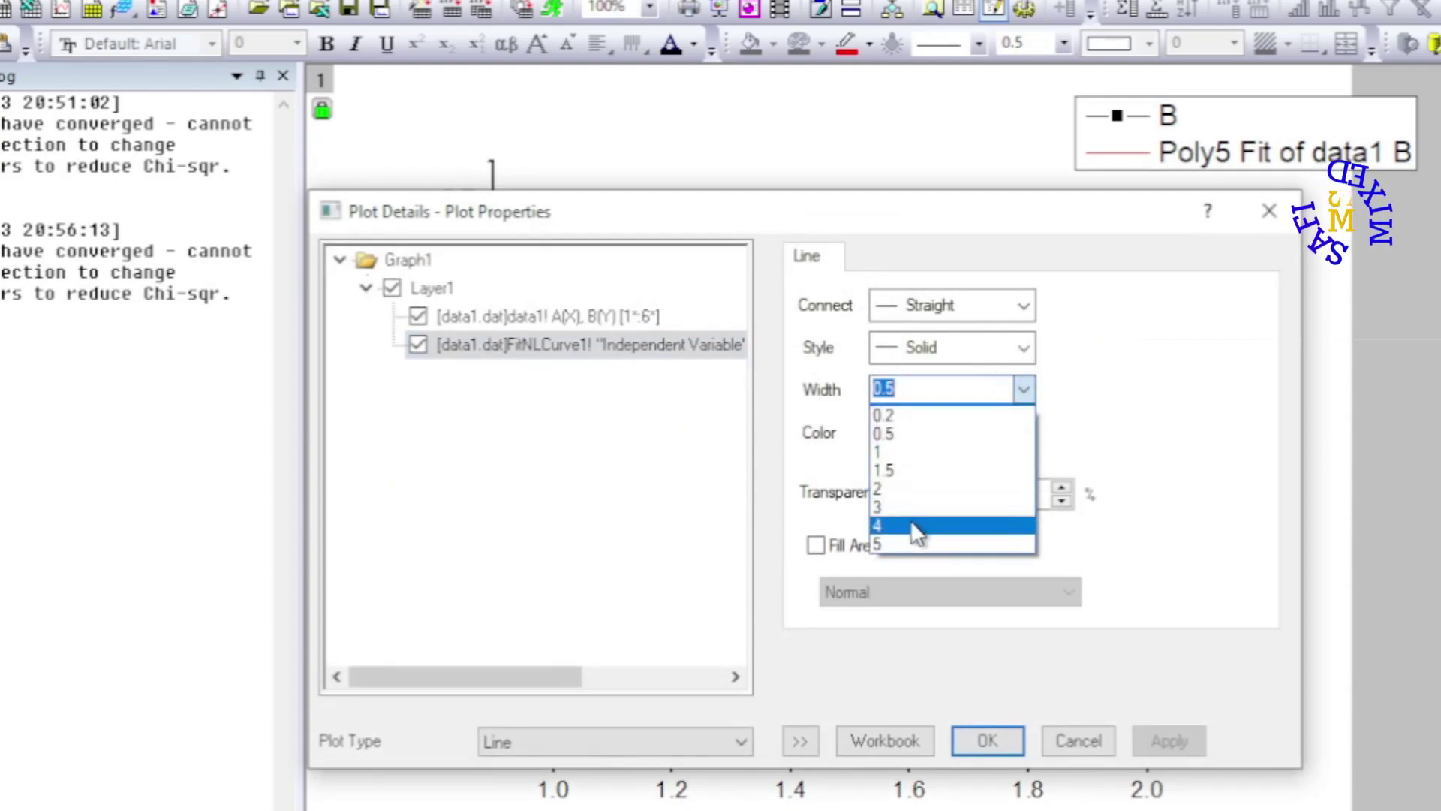
pyautogui.click(908, 509)
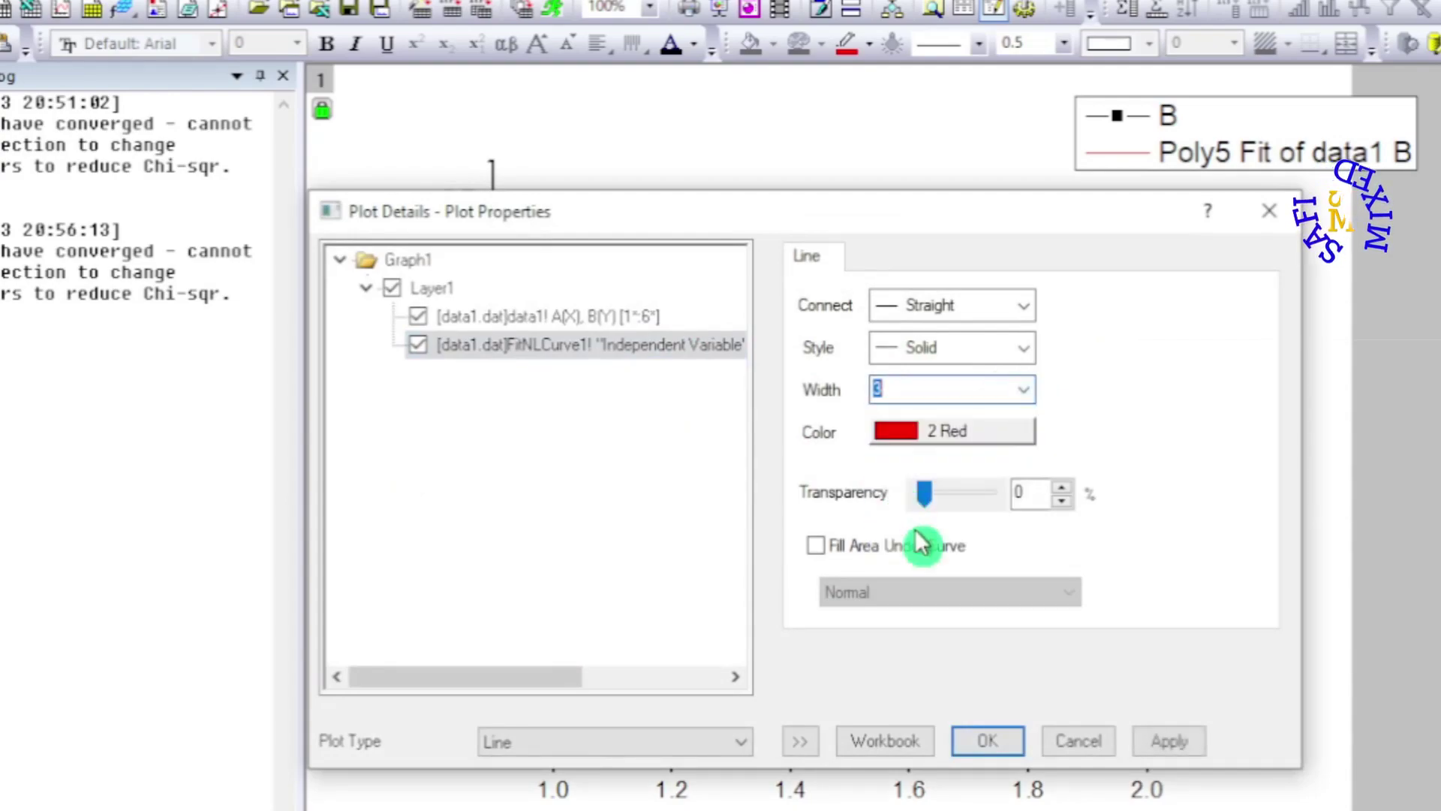
pyautogui.click(980, 741)
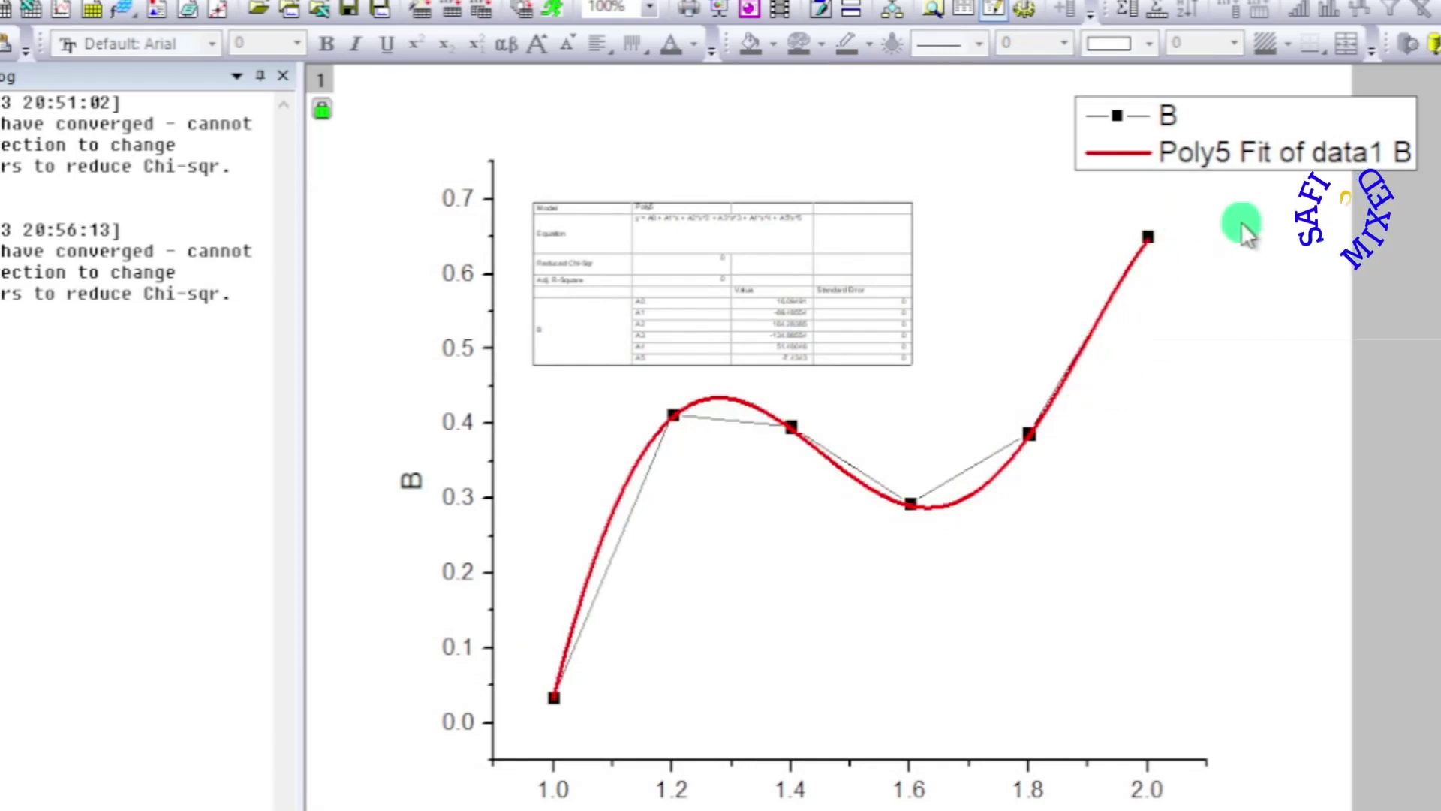
# Step: Drag the B/Poly5 legend from the top-right into the lower middle below the curve
pyautogui.click(1333, 120)
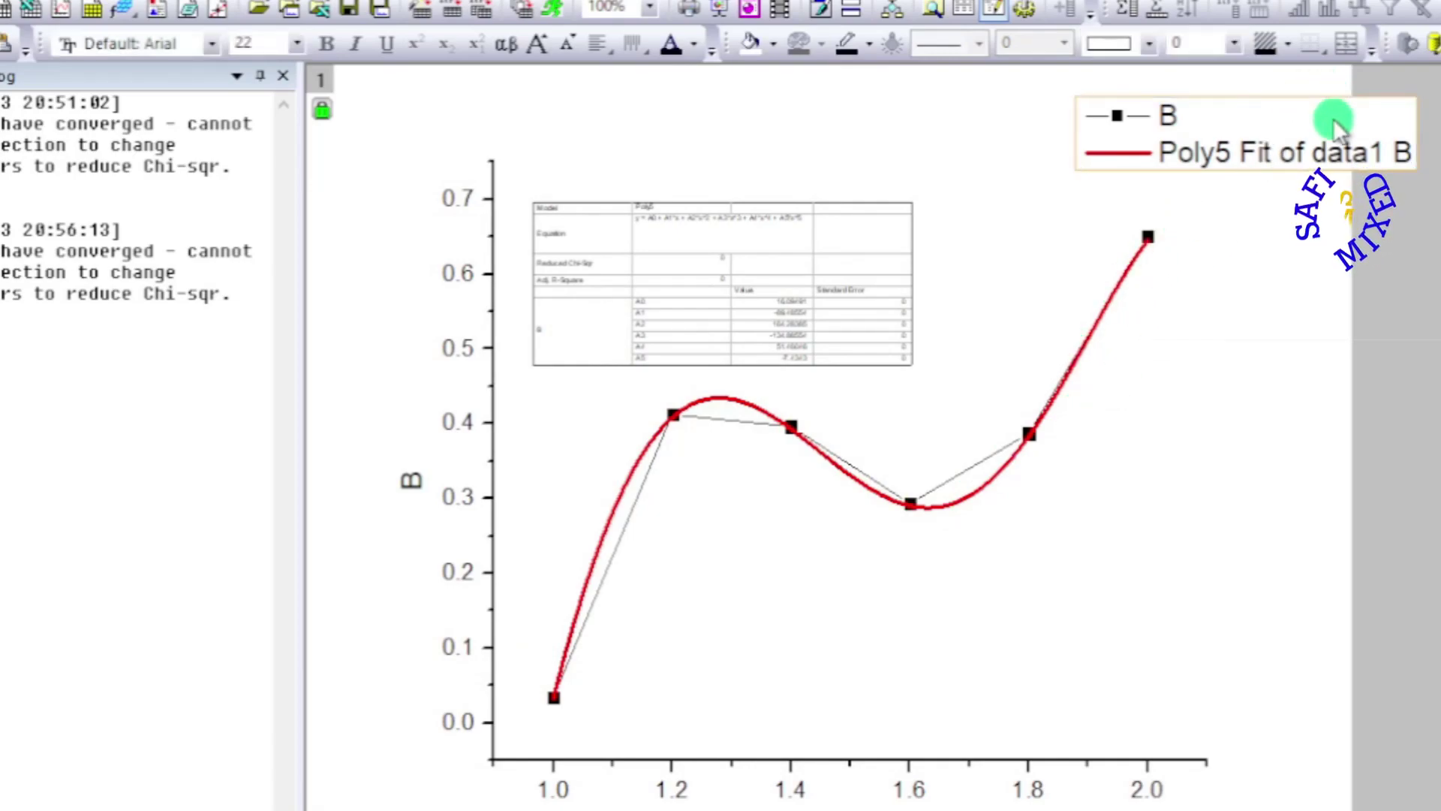
pyautogui.moveTo(1333, 119)
pyautogui.mouseDown()
pyautogui.moveTo(988, 267)
pyautogui.moveTo(984, 582)
pyautogui.moveTo(930, 592)
pyautogui.mouseUp()
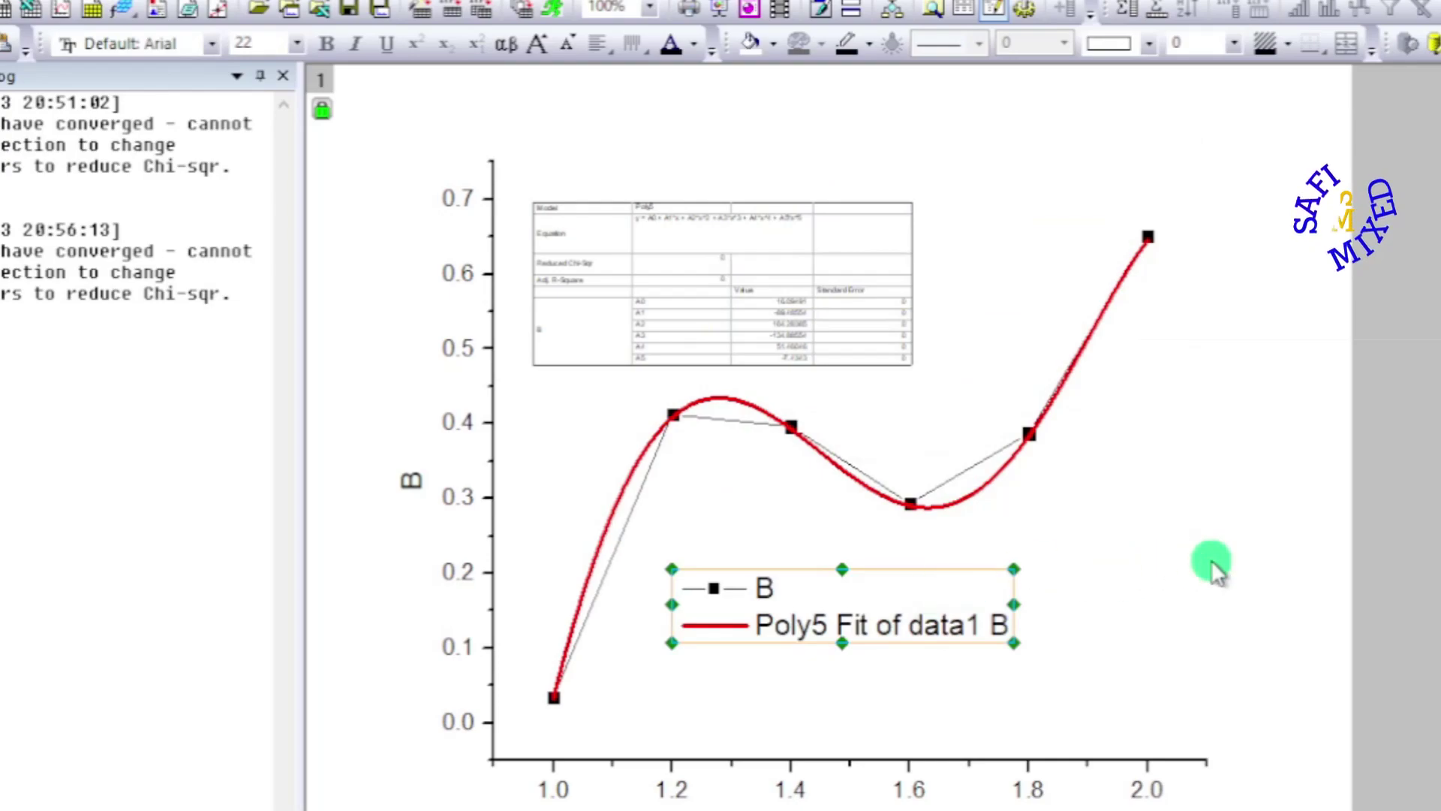